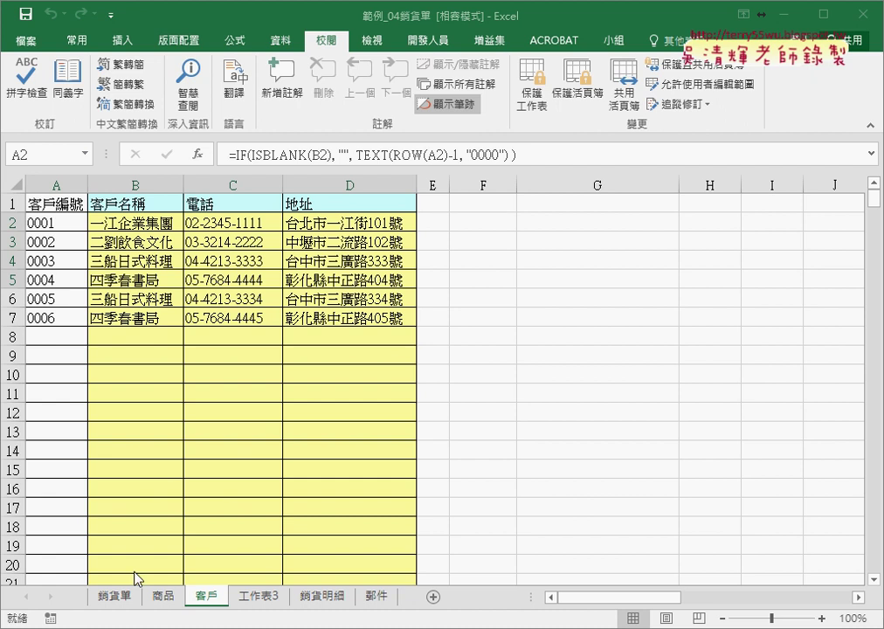
On the 銷貨單 form, set the B3 customer number to 0006
{"action": "left_click", "coordinate": [120, 599]}
{"action": "scroll", "coordinate": [169, 395], "scroll_direction": "up", "scroll_amount": 2}
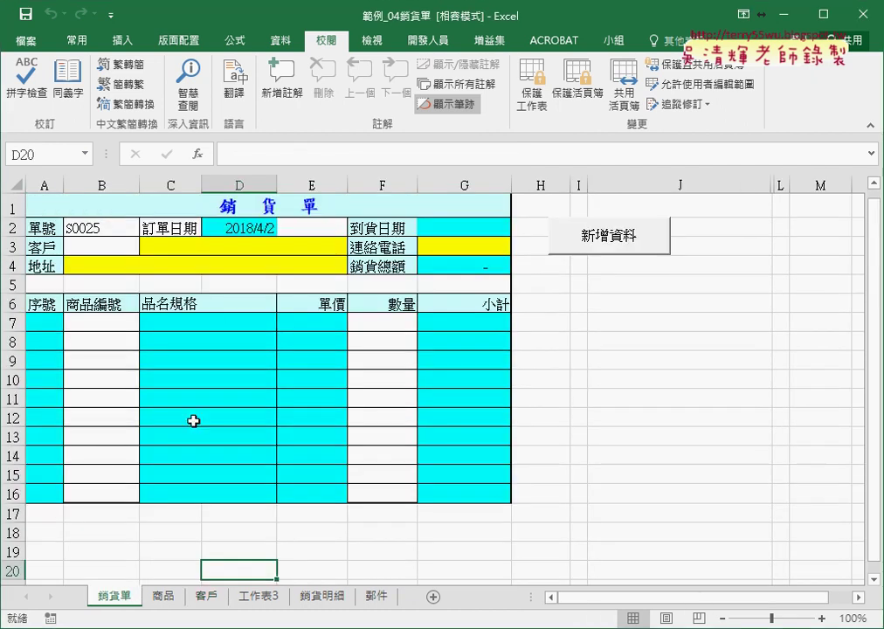
{"action": "left_click", "coordinate": [131, 246]}
{"action": "left_click", "coordinate": [148, 249]}
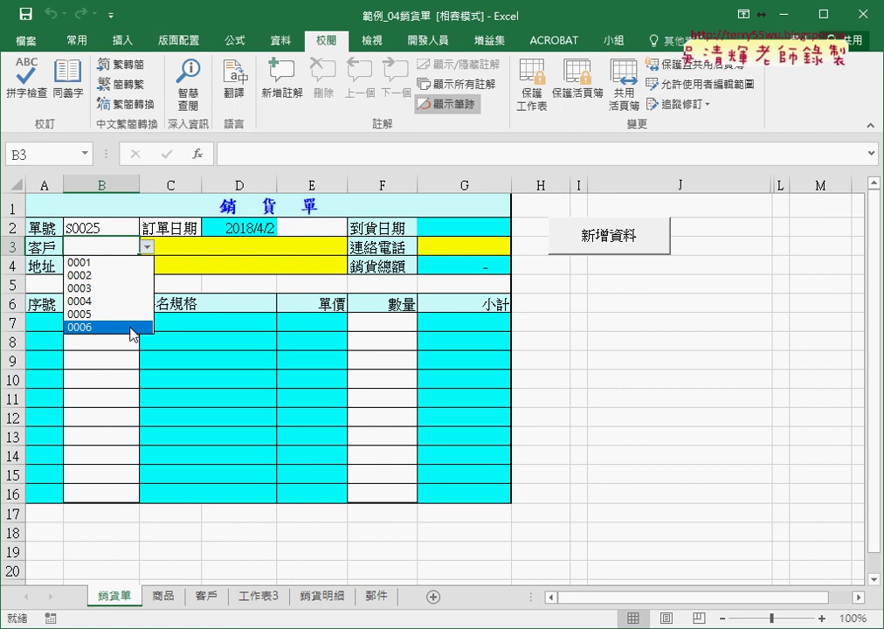
{"action": "left_click", "coordinate": [131, 328]}
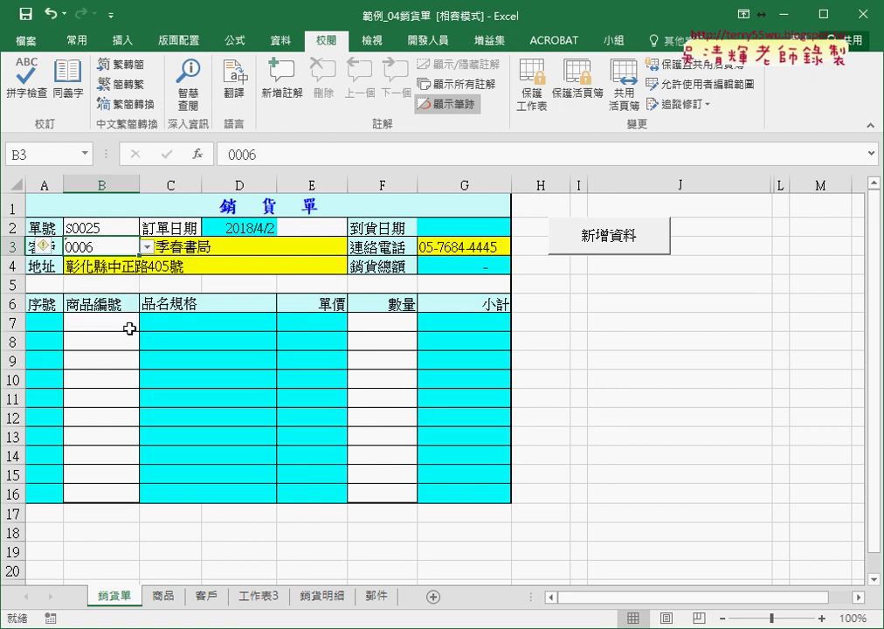
Look at the 客戶 sheet, then select column A of the 工作表3 customer list
{"action": "left_click", "coordinate": [208, 597]}
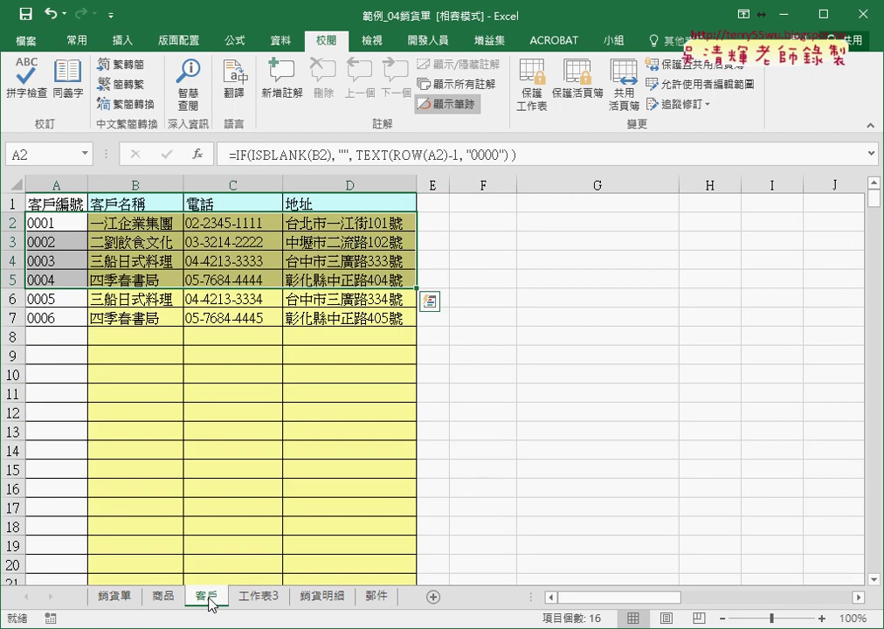
{"action": "left_click", "coordinate": [258, 597]}
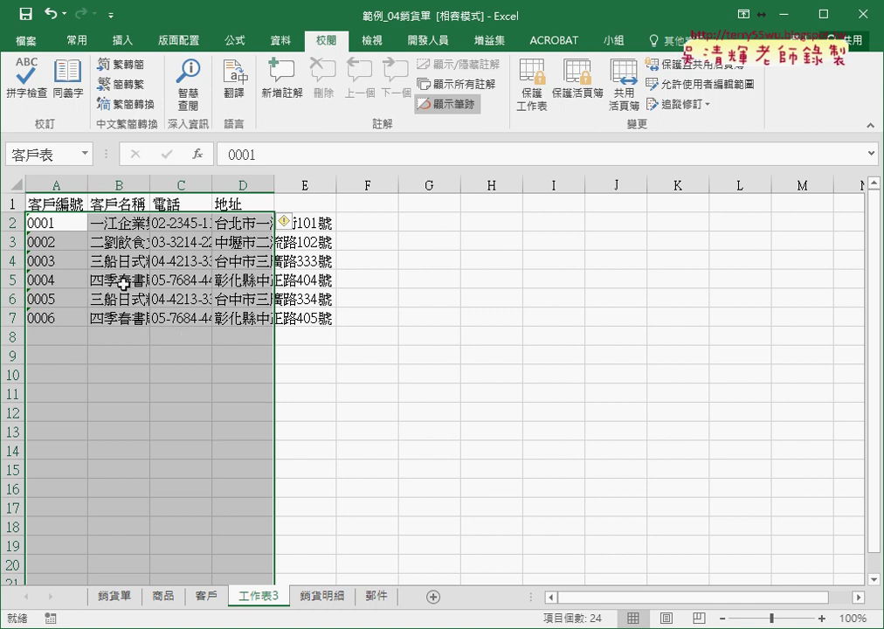
{"action": "left_click", "coordinate": [68, 186]}
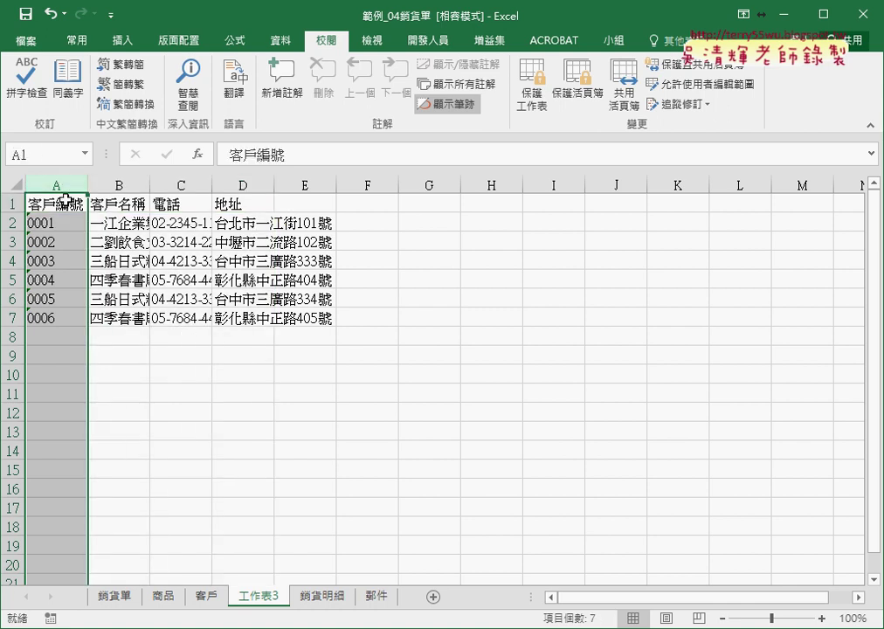
Cancel Create from Selection, then auto-fill two more customer rows, 0007 and 0008, on 工作表3
{"action": "left_click", "coordinate": [238, 41]}
{"action": "left_click", "coordinate": [423, 105]}
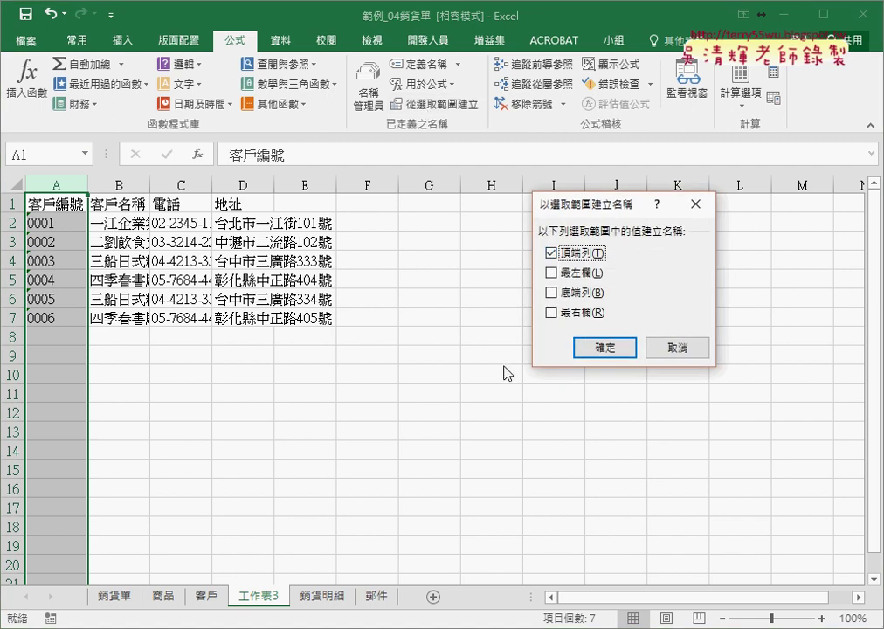
{"action": "left_click", "coordinate": [681, 349]}
{"action": "mouse_move", "coordinate": [77, 307]}
{"action": "left_mouse_down"}
{"action": "mouse_move", "coordinate": [305, 315]}
{"action": "mouse_move", "coordinate": [341, 367]}
{"action": "left_mouse_up"}
Choose customer 0007 in B3 of the 銷貨單 form, then view the 客戶 sheet
{"action": "left_click", "coordinate": [118, 596]}
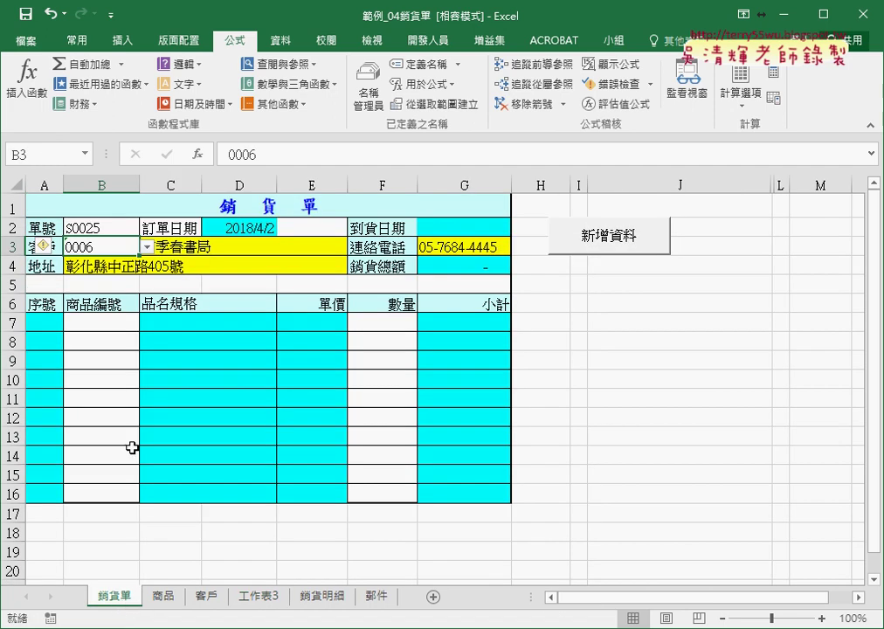
{"action": "left_click", "coordinate": [148, 248]}
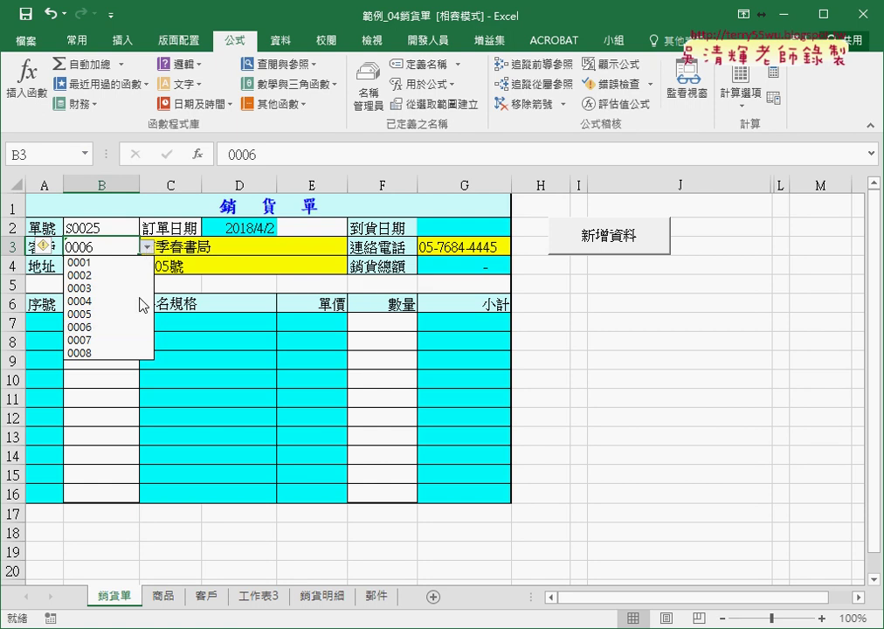
{"action": "left_click", "coordinate": [113, 339]}
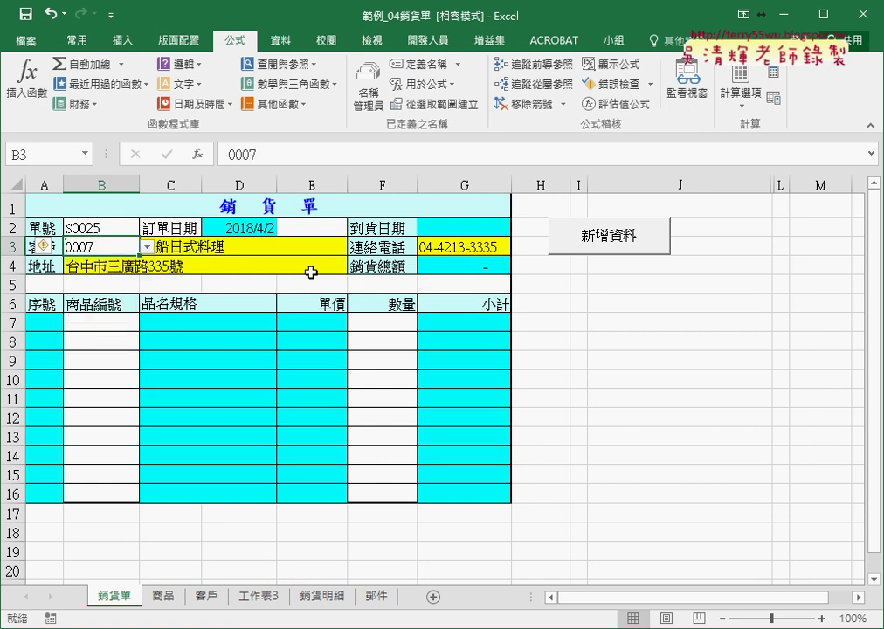
{"action": "left_click", "coordinate": [210, 596]}
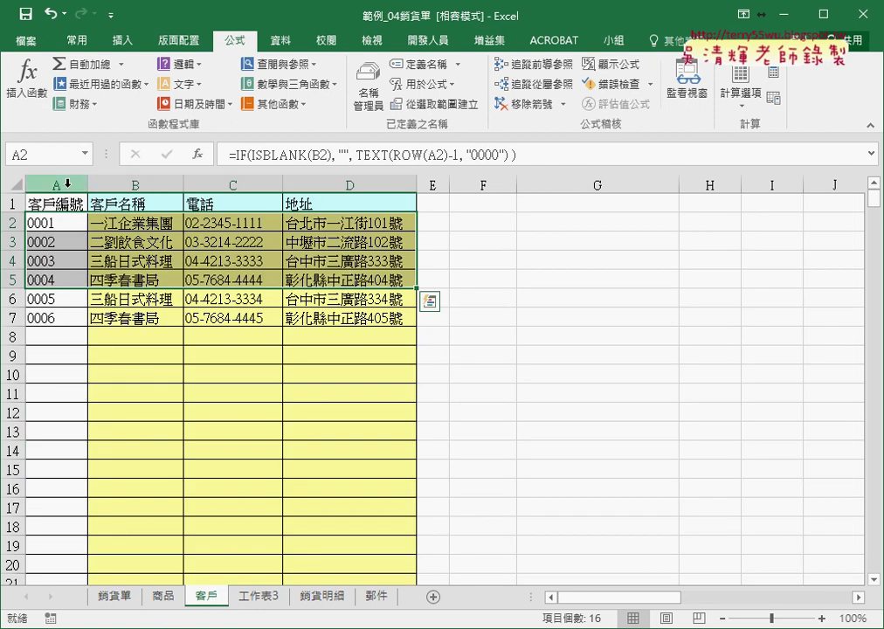
Select the customer table from A2 to its last column and row, then open Name Manager
{"action": "left_click_drag", "start_coordinate": [67, 184], "coordinate": [328, 187]}
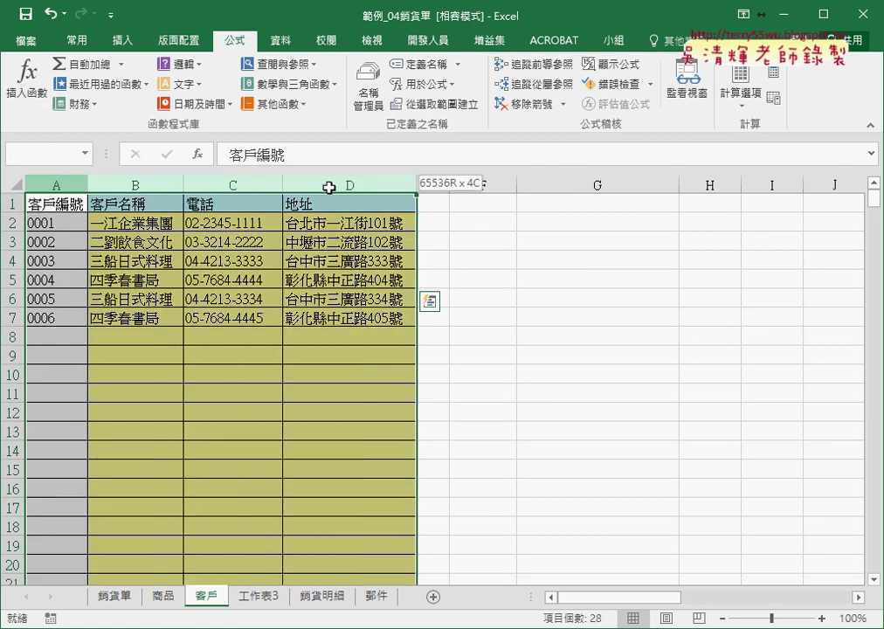
{"action": "left_click", "coordinate": [39, 224]}
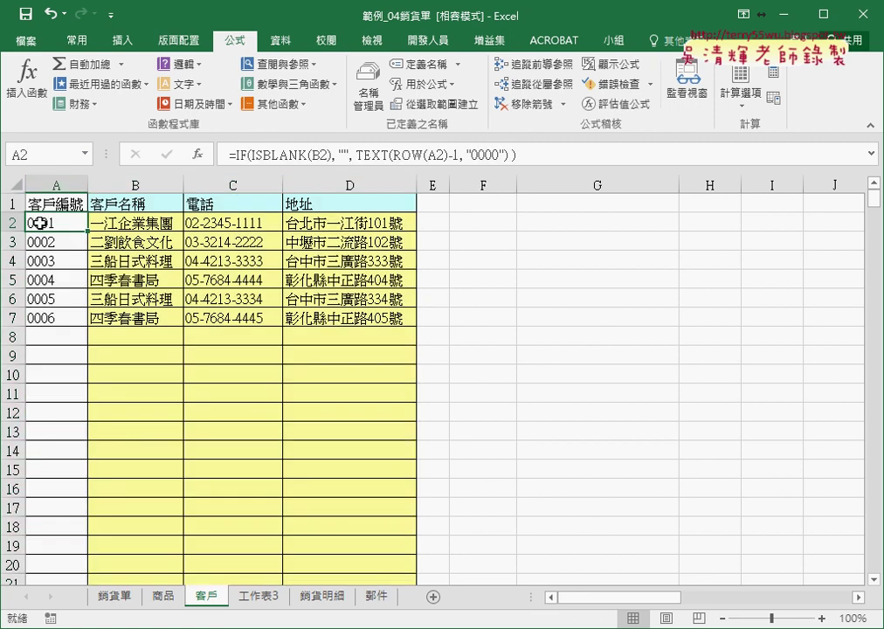
{"action": "key", "text": "ctrl+shift+Right"}
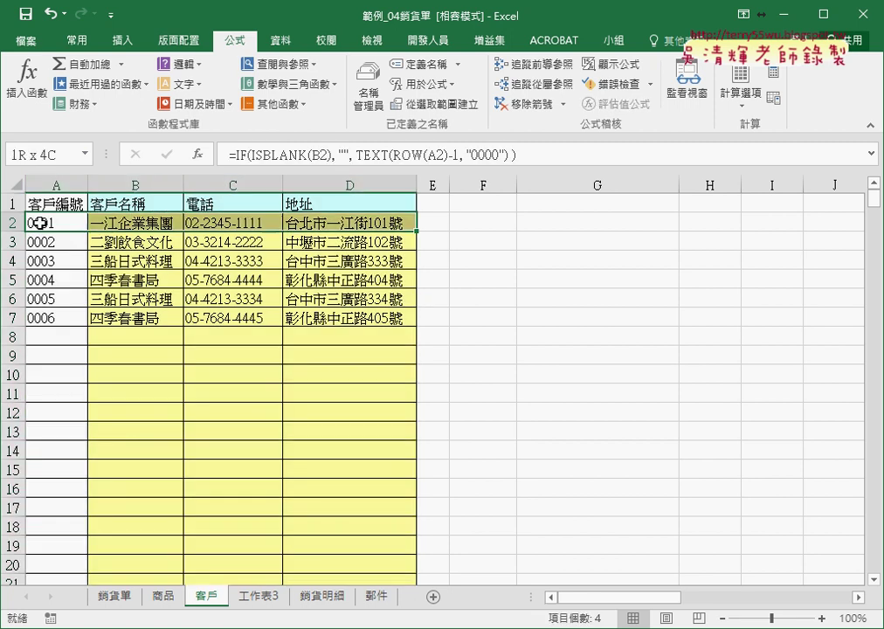
{"action": "key", "text": "ctrl+shift+Down"}
{"action": "key", "text": "ctrl+shift+Down"}
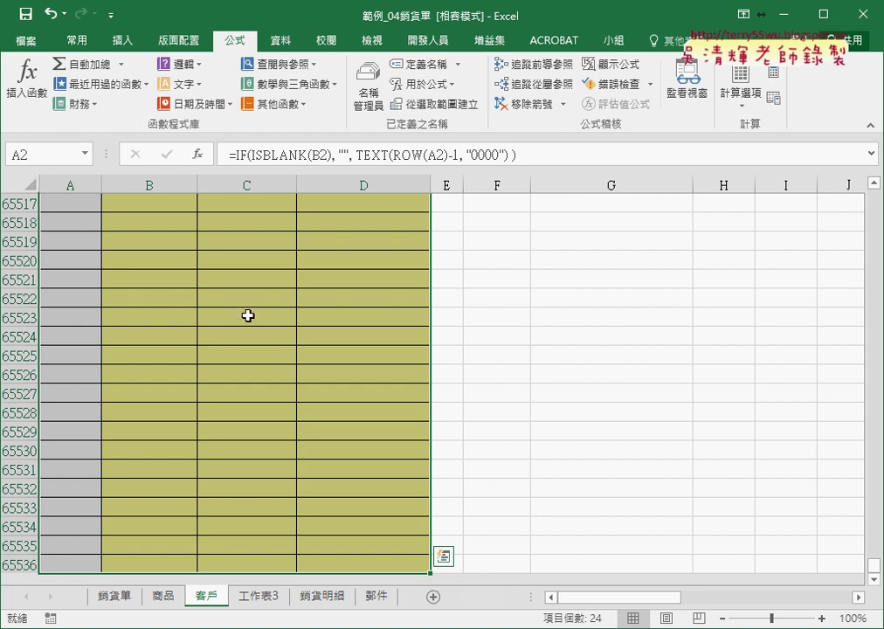
{"action": "left_click", "coordinate": [366, 89]}
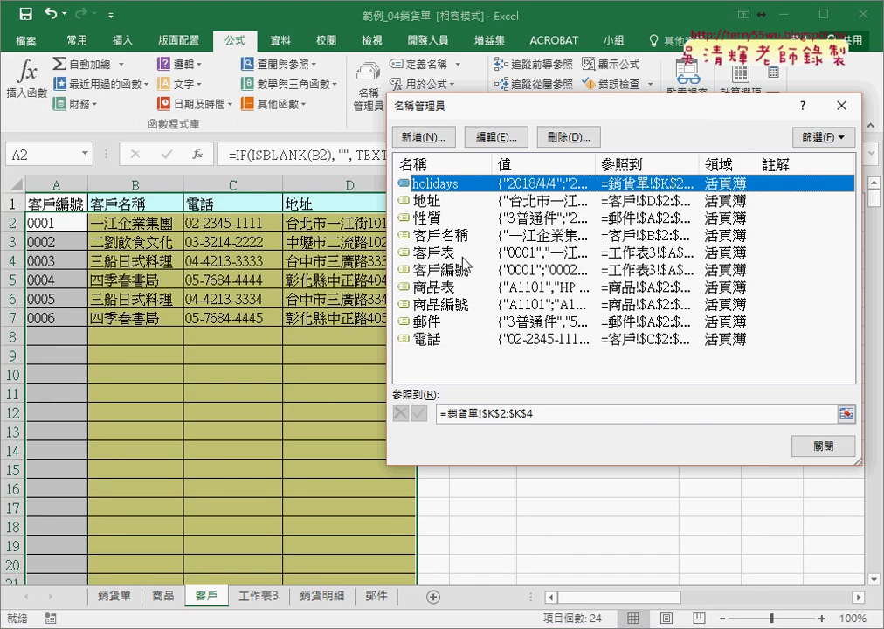
Redefine the 客戶表 name to refer to =工作表3!$A:$D in Name Manager
{"action": "left_click", "coordinate": [463, 253]}
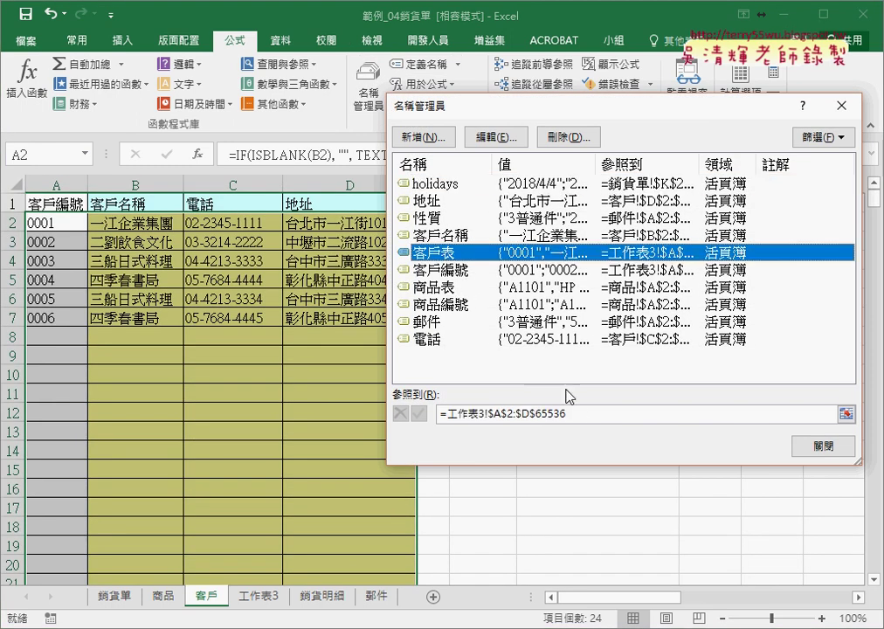
{"action": "left_click", "coordinate": [565, 412]}
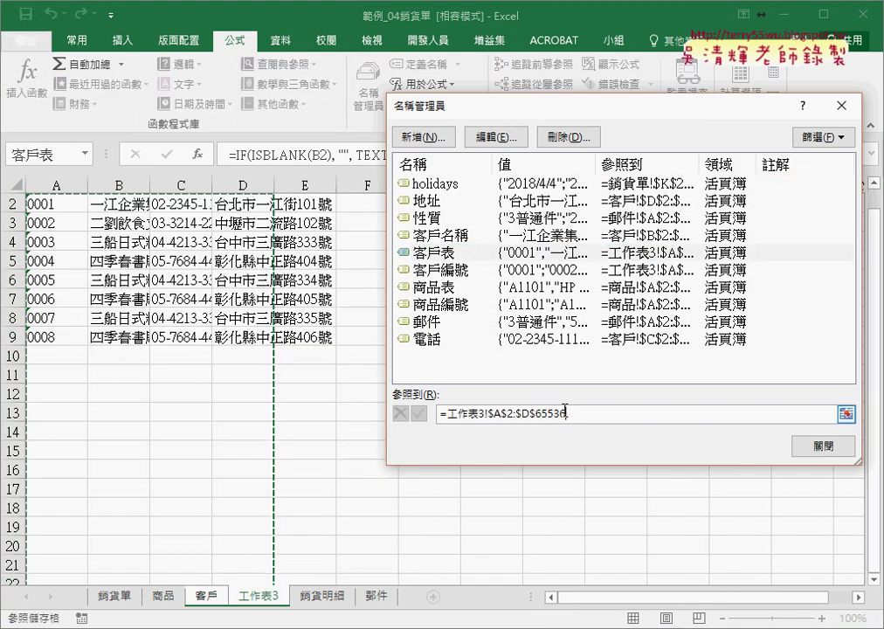
{"action": "scroll", "coordinate": [61, 223], "scroll_direction": "up", "scroll_amount": 1}
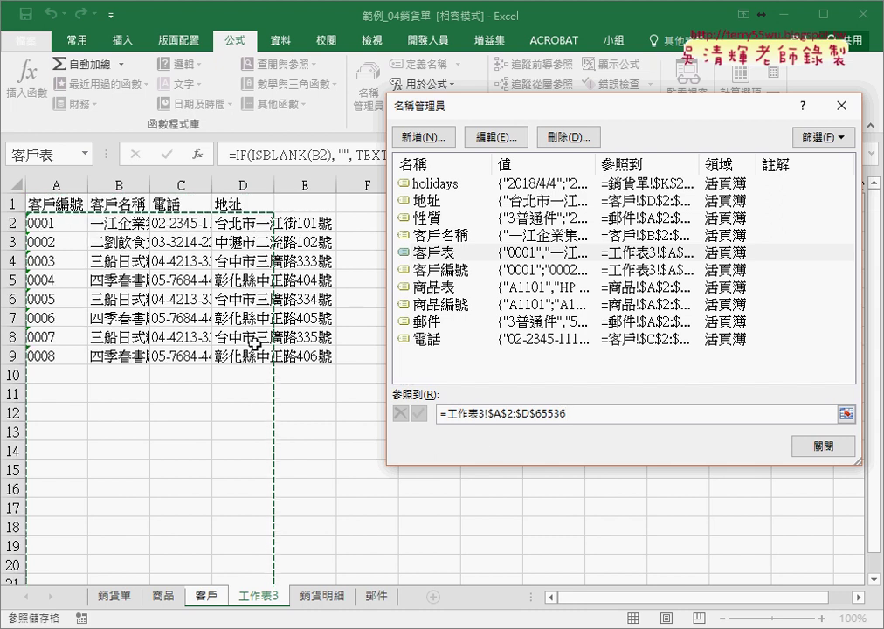
{"action": "left_click_drag", "start_coordinate": [535, 413], "coordinate": [612, 413]}
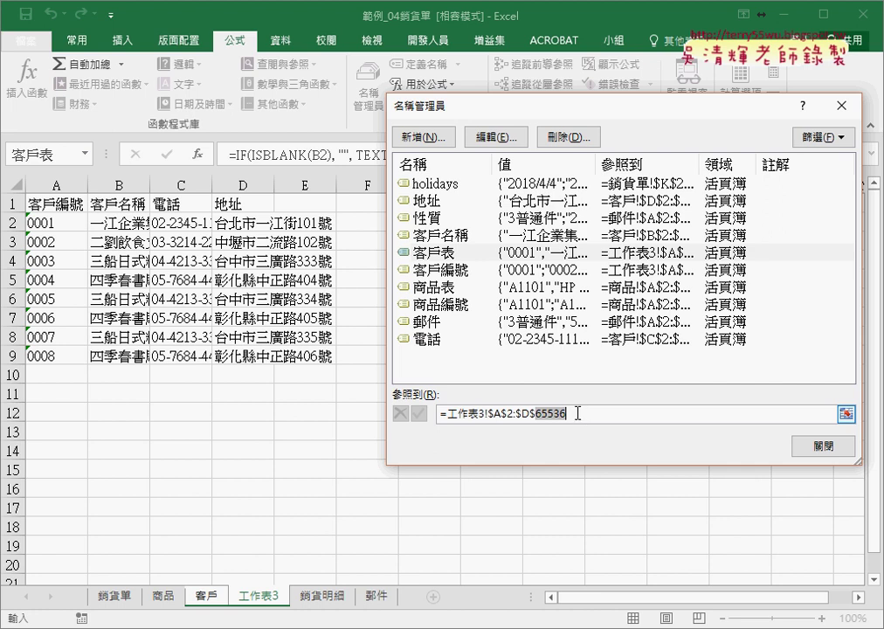
{"action": "left_click_drag", "start_coordinate": [578, 413], "coordinate": [495, 417]}
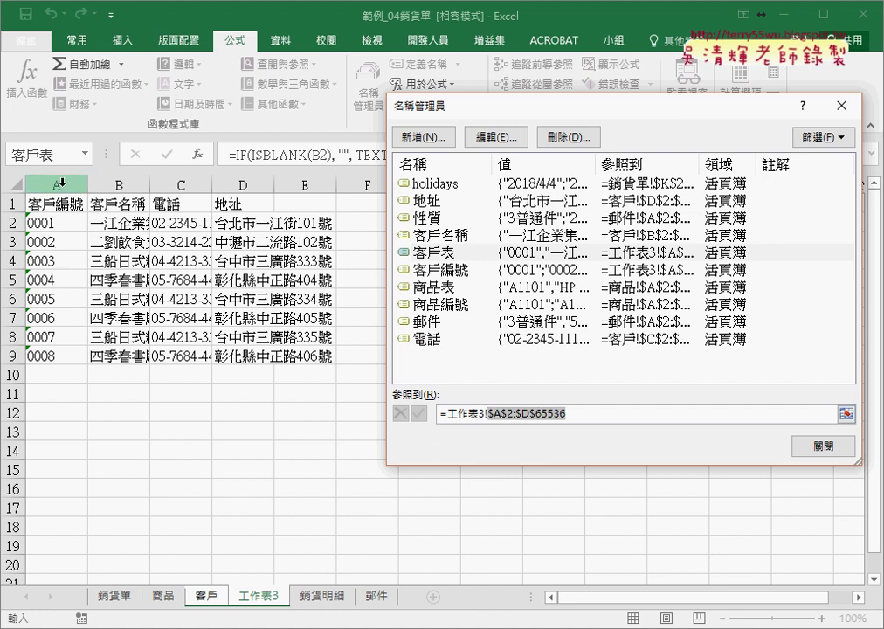
{"action": "left_click_drag", "start_coordinate": [635, 414], "coordinate": [434, 417]}
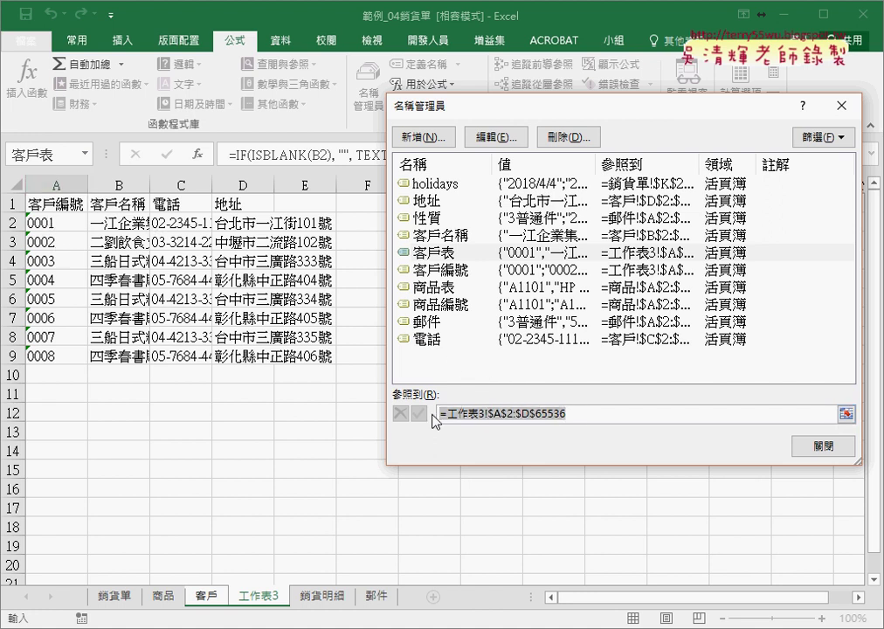
{"action": "key", "text": "Delete"}
{"action": "left_click", "coordinate": [64, 186]}
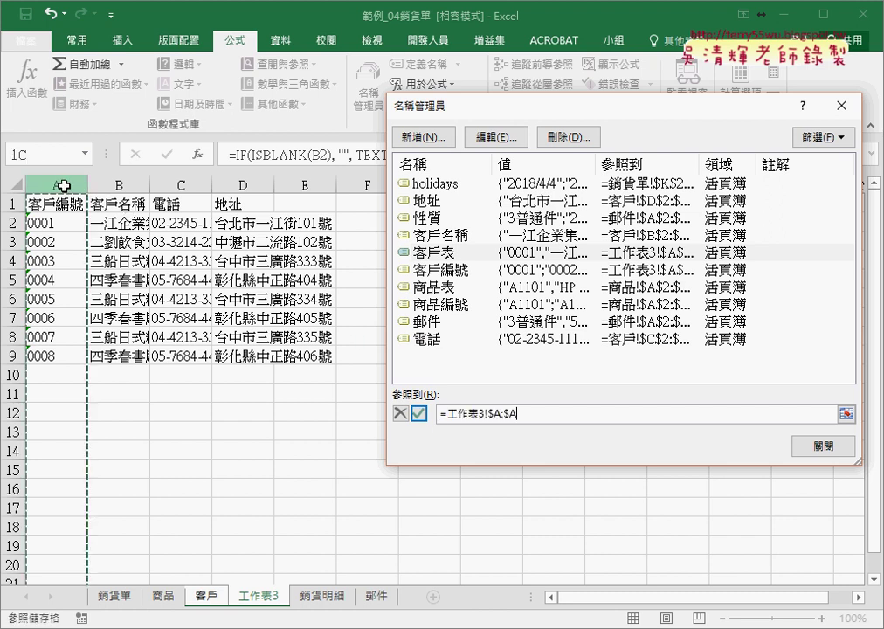
{"action": "left_click_drag", "start_coordinate": [63, 186], "coordinate": [234, 183]}
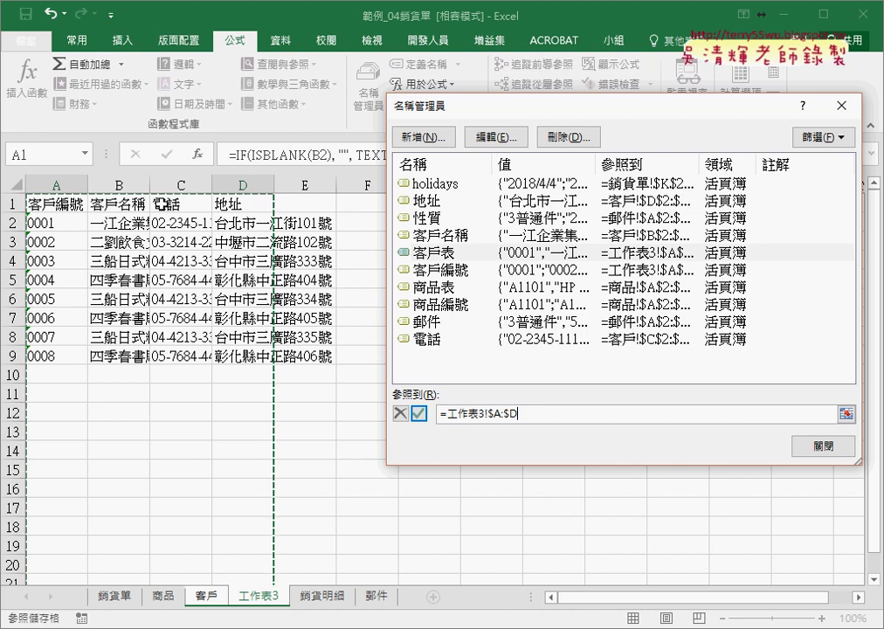
{"action": "left_click", "coordinate": [419, 414]}
Close Name Manager and set the 銷貨單 customer to 0008
{"action": "left_click", "coordinate": [830, 447]}
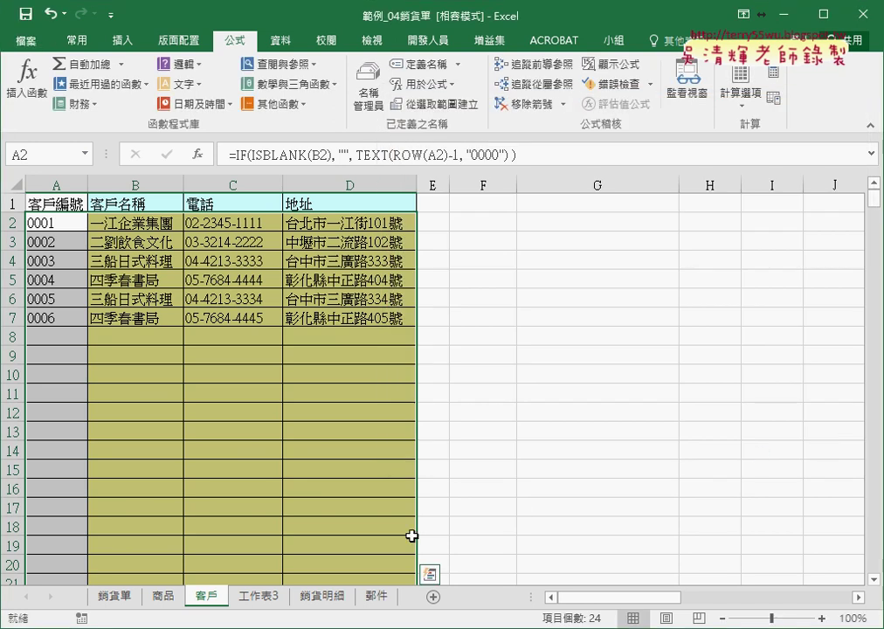
{"action": "left_click", "coordinate": [166, 598]}
{"action": "left_click", "coordinate": [123, 597]}
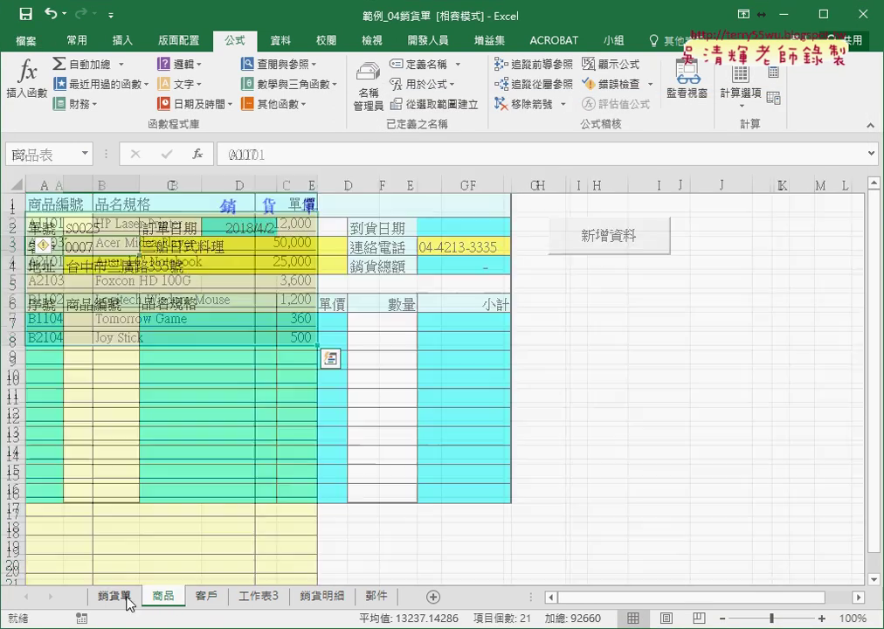
{"action": "left_click", "coordinate": [147, 247]}
{"action": "left_click", "coordinate": [117, 354]}
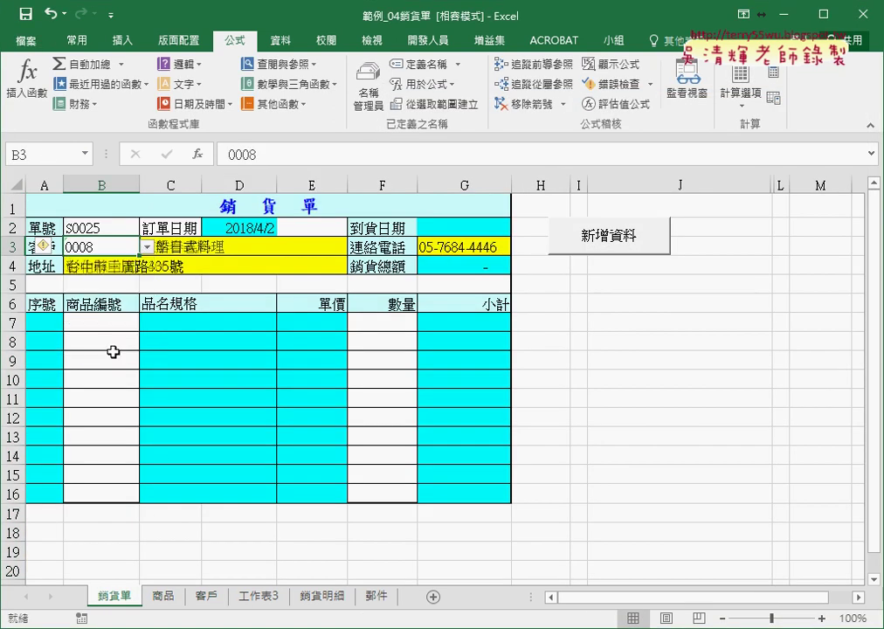
Auto-fill customers 0009 and 0010 into rows 10 and 11 of 工作表3
{"action": "left_click", "coordinate": [210, 597]}
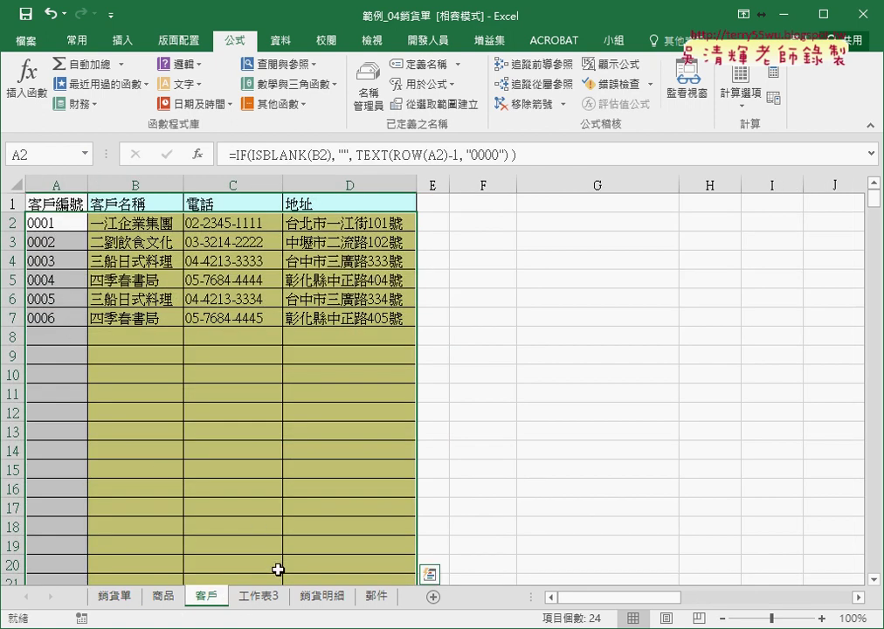
{"action": "left_click", "coordinate": [258, 596]}
{"action": "mouse_move", "coordinate": [60, 337]}
{"action": "left_mouse_down"}
{"action": "mouse_move", "coordinate": [70, 356]}
{"action": "mouse_move", "coordinate": [310, 356]}
{"action": "left_mouse_up"}
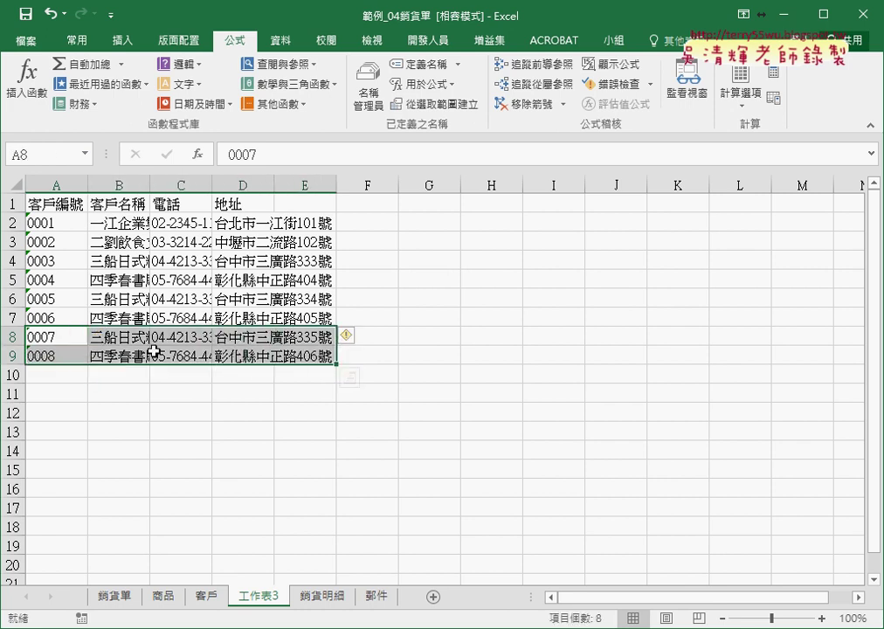
{"action": "left_click_drag", "start_coordinate": [63, 336], "coordinate": [267, 358]}
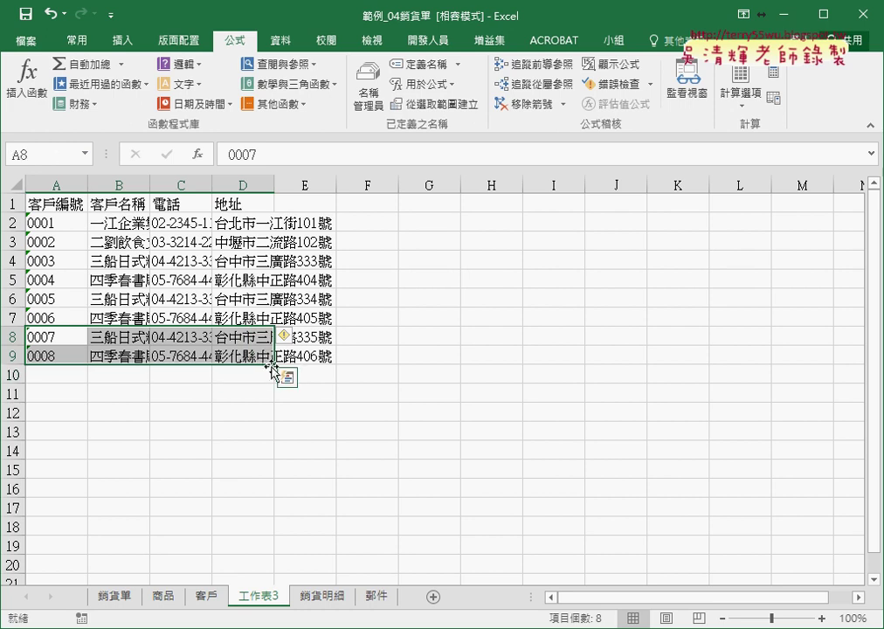
{"action": "left_click_drag", "start_coordinate": [271, 367], "coordinate": [272, 394]}
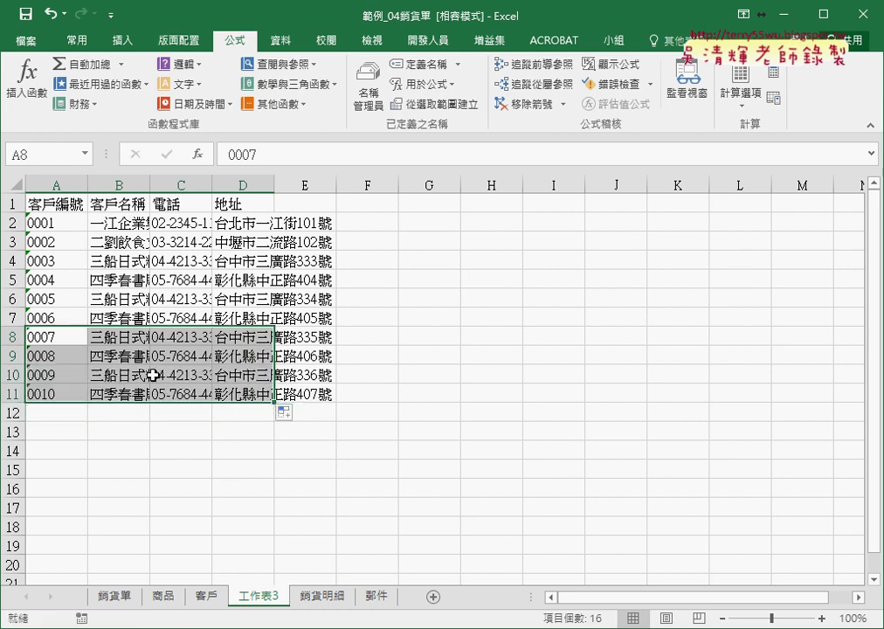
Set the 銷貨單 customer in B3 to 0010
{"action": "left_click", "coordinate": [119, 599]}
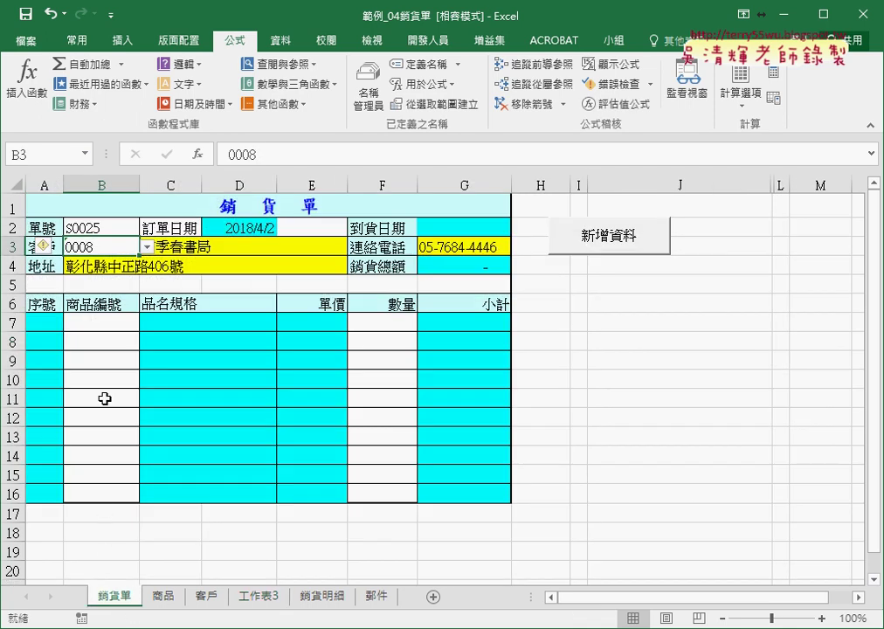
{"action": "left_click", "coordinate": [146, 247]}
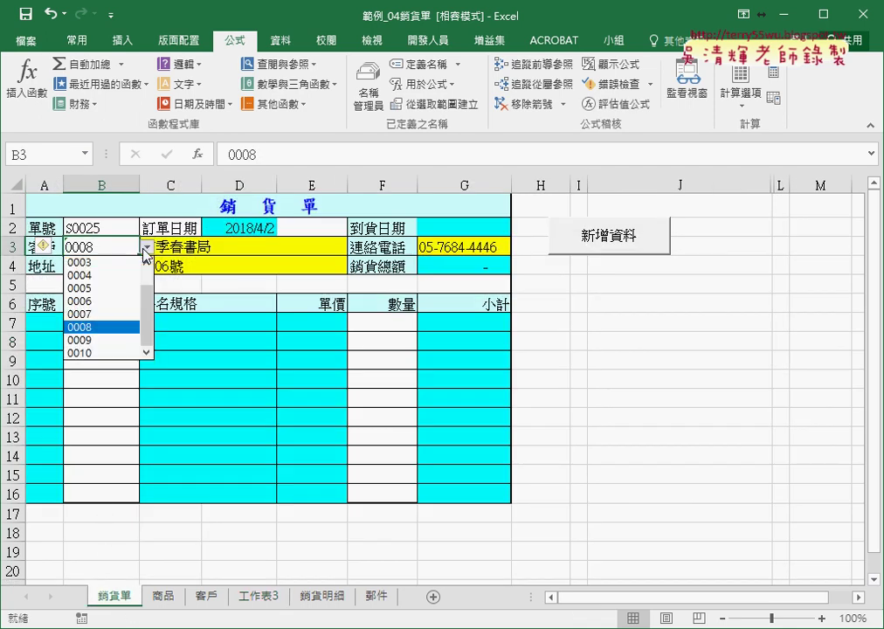
{"action": "left_click", "coordinate": [123, 354]}
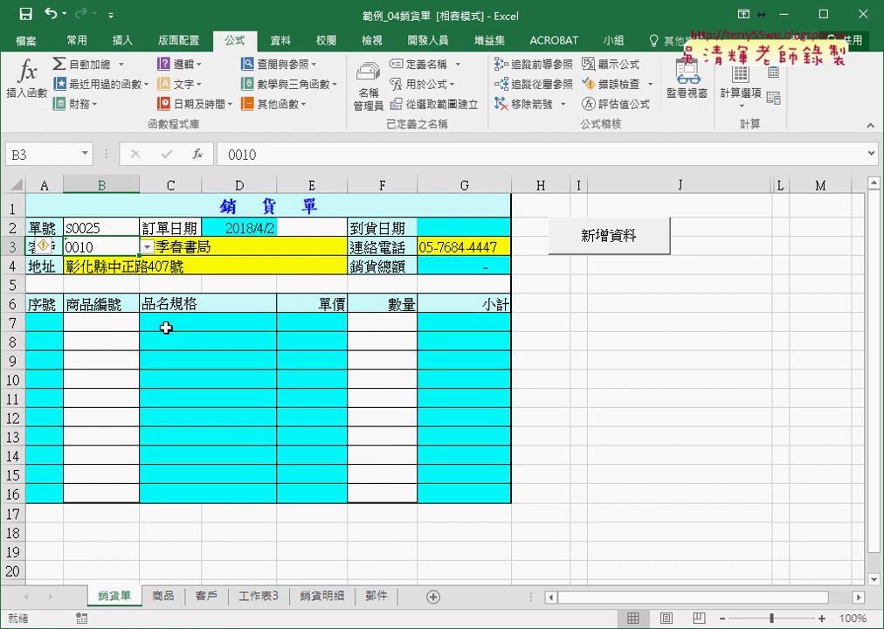
Set delivery type E2 to 2急件, giving delivery date 2018/04/09, then check the 商品 list
{"action": "left_click", "coordinate": [342, 228]}
{"action": "left_click", "coordinate": [353, 227]}
{"action": "left_click", "coordinate": [347, 256]}
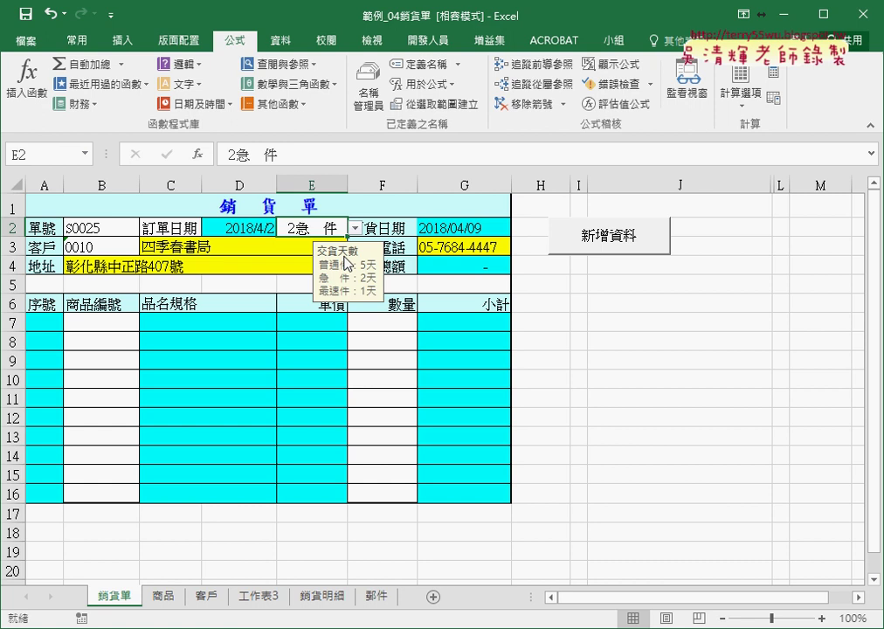
{"action": "left_click", "coordinate": [449, 228]}
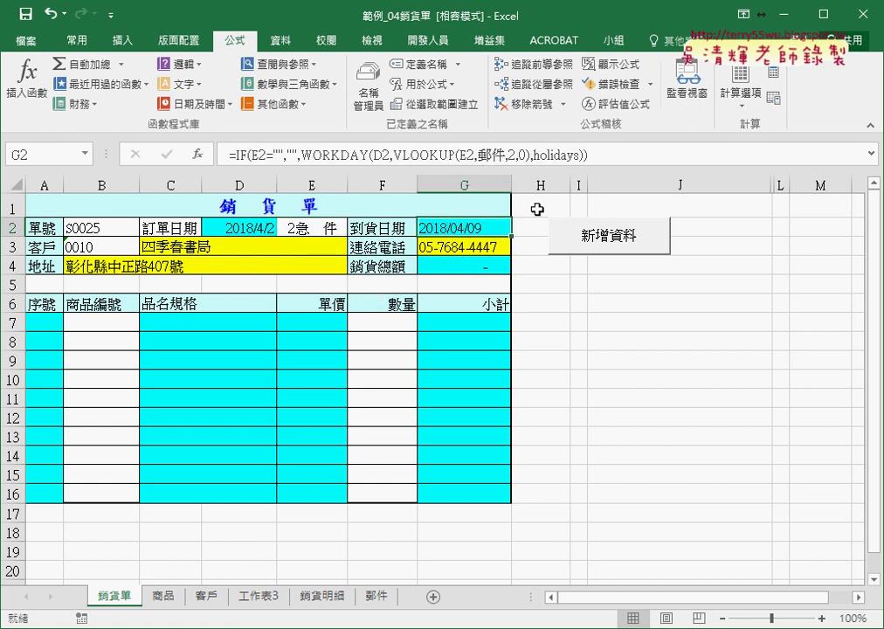
{"action": "left_click", "coordinate": [136, 322]}
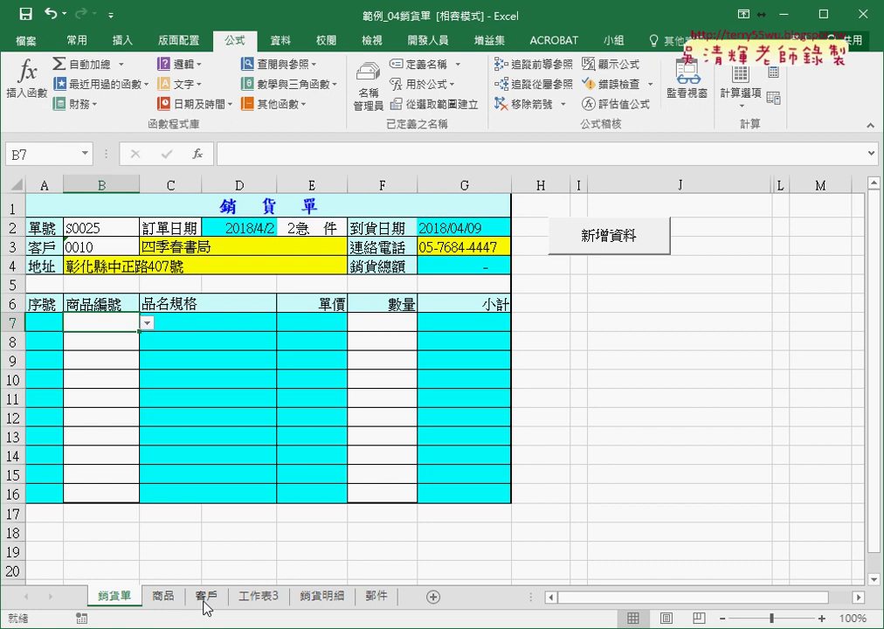
{"action": "left_click", "coordinate": [164, 597]}
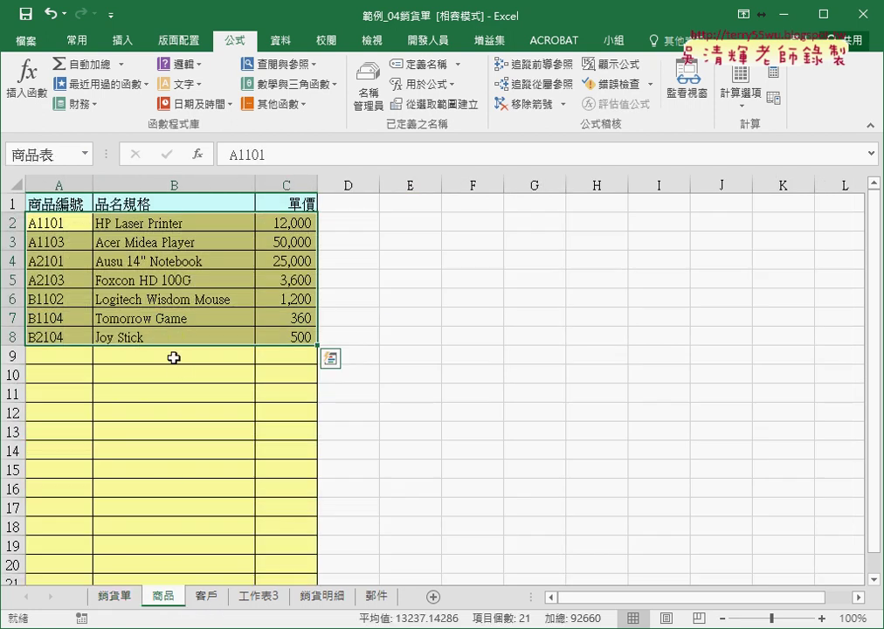
Enter product codes A2101, B1102 and B1104 in B7:B9 of the 銷貨單 form
{"action": "left_click", "coordinate": [123, 595]}
{"action": "left_click", "coordinate": [147, 323]}
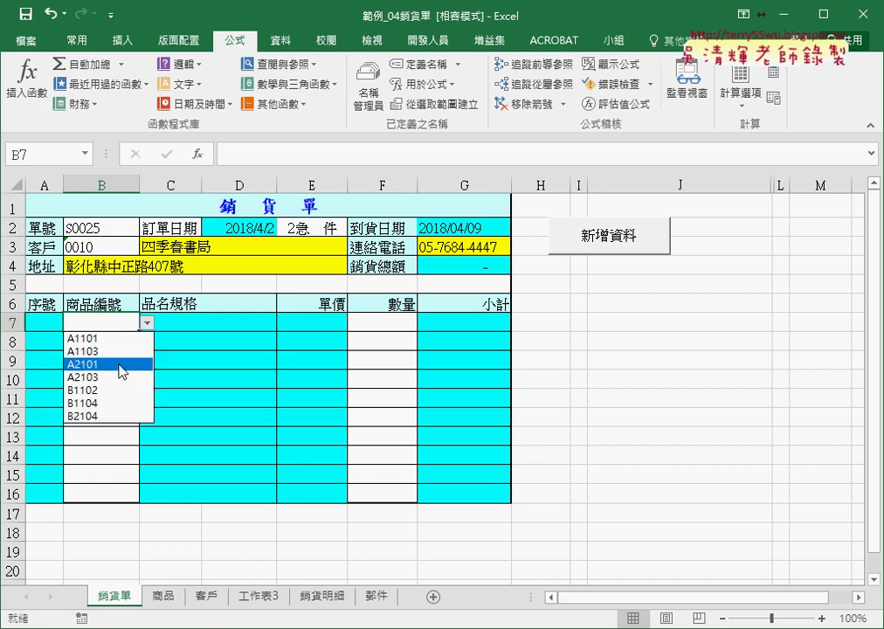
{"action": "left_click", "coordinate": [122, 365]}
{"action": "left_click", "coordinate": [123, 343]}
{"action": "left_click", "coordinate": [147, 342]}
{"action": "left_click", "coordinate": [134, 409]}
{"action": "left_click", "coordinate": [123, 361]}
{"action": "left_click", "coordinate": [146, 361]}
{"action": "left_click", "coordinate": [101, 441]}
Set the quantities in F7:F9 to 3, 4 and 4, totalling 81,240
{"action": "left_click", "coordinate": [390, 323]}
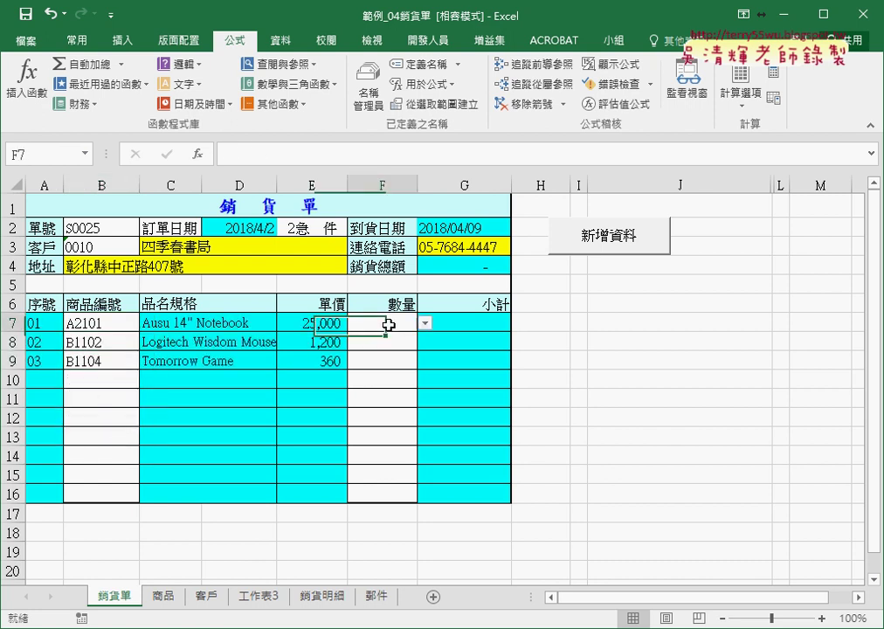
{"action": "left_click", "coordinate": [425, 323]}
{"action": "left_click", "coordinate": [417, 366]}
{"action": "left_click", "coordinate": [404, 343]}
{"action": "left_click", "coordinate": [425, 342]}
{"action": "left_click", "coordinate": [412, 399]}
{"action": "left_click", "coordinate": [403, 361]}
{"action": "left_click", "coordinate": [425, 363]}
{"action": "left_click", "coordinate": [389, 415]}
Compare the order with the 銷貨明細 sales records sheet
{"action": "left_click", "coordinate": [323, 596]}
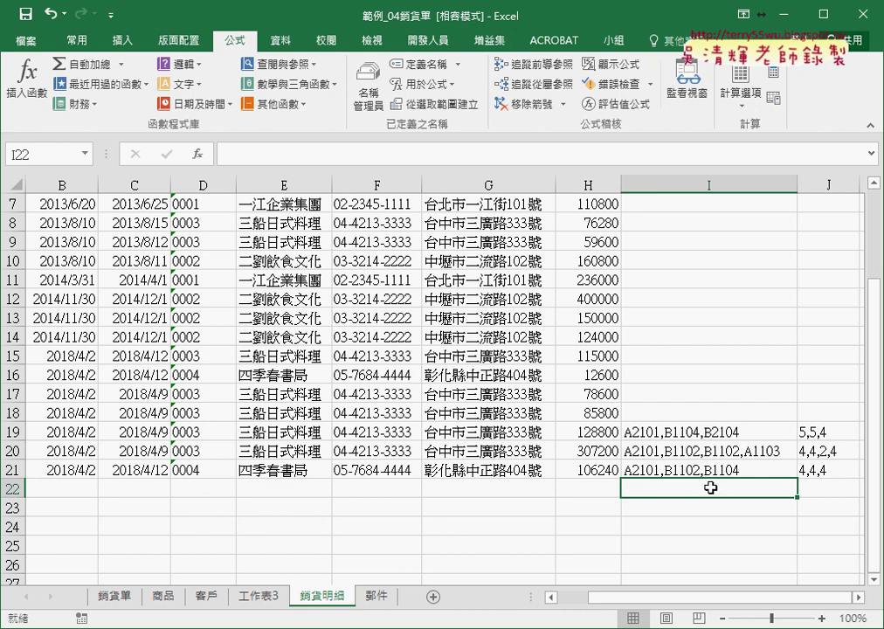
{"action": "left_click", "coordinate": [118, 598]}
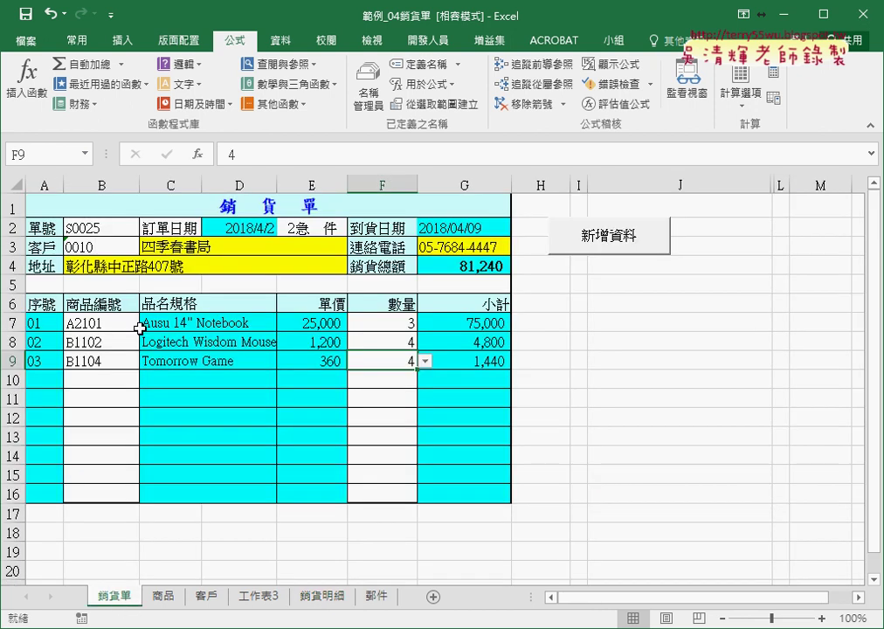
{"action": "left_click", "coordinate": [323, 598]}
Save the order with the 新增資料 macro and verify row 22 of 銷貨明細: A2101,B1102,B1104, quantities 3,4,4
{"action": "left_click", "coordinate": [585, 258]}
{"action": "left_click", "coordinate": [593, 246]}
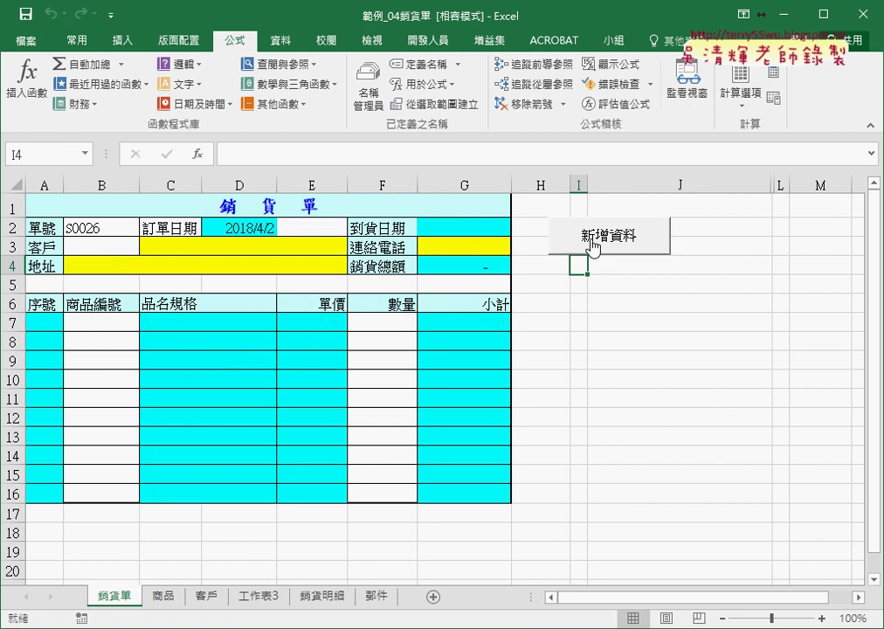
{"action": "left_click", "coordinate": [322, 596]}
{"action": "scroll", "coordinate": [380, 553], "scroll_direction": "down", "scroll_amount": 1}
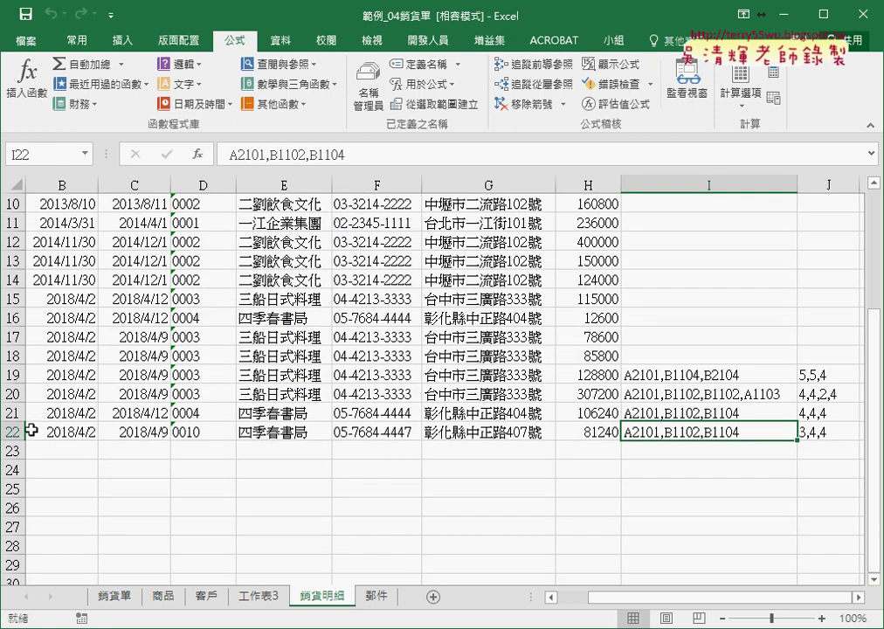
{"action": "left_click", "coordinate": [15, 431]}
{"action": "left_click", "coordinate": [713, 428]}
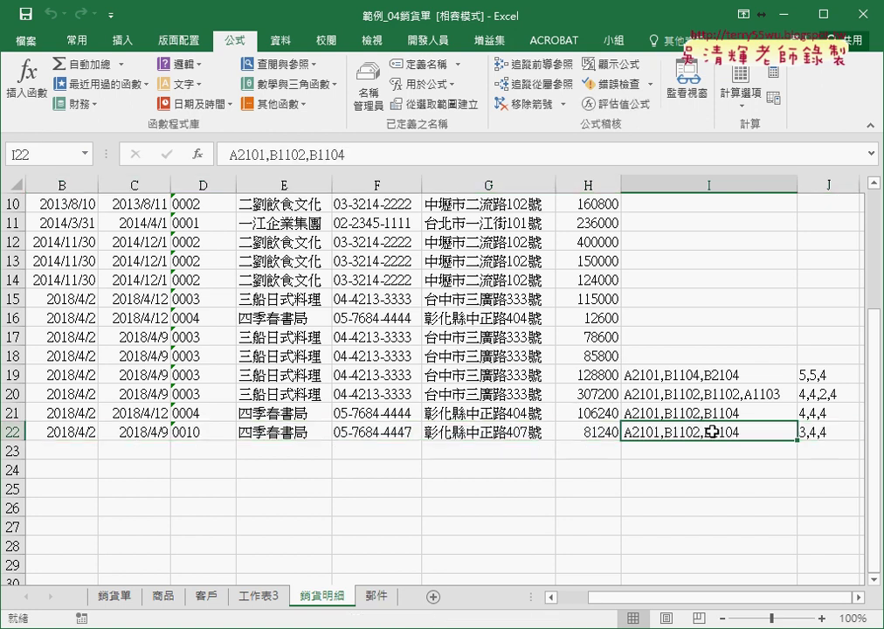
{"action": "left_click", "coordinate": [811, 431]}
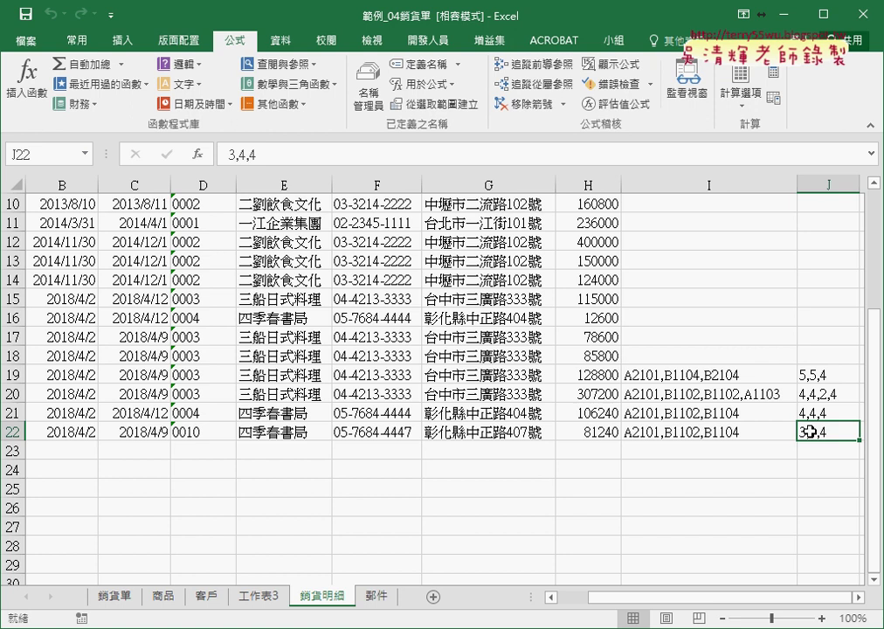
{"action": "left_click", "coordinate": [423, 42]}
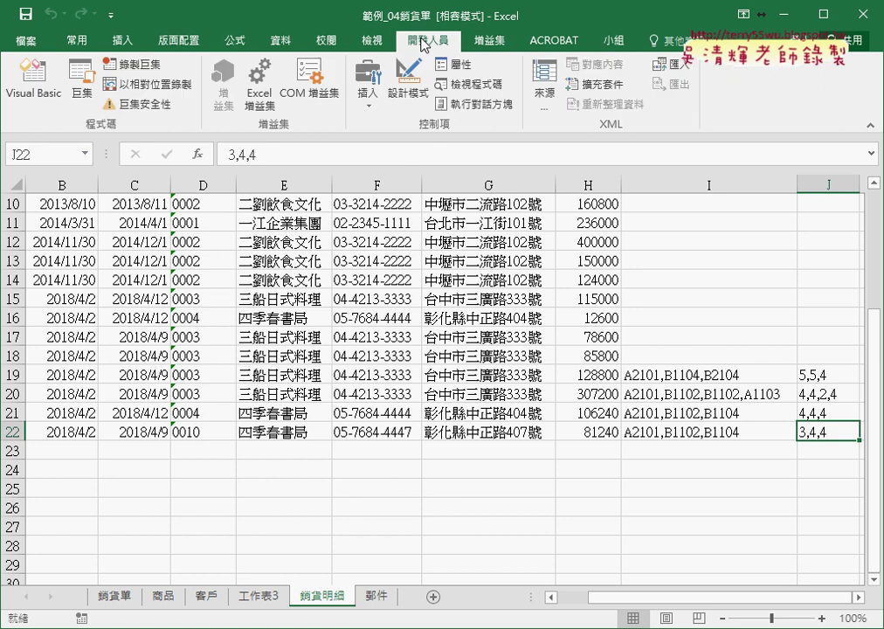
{"action": "left_click", "coordinate": [31, 77]}
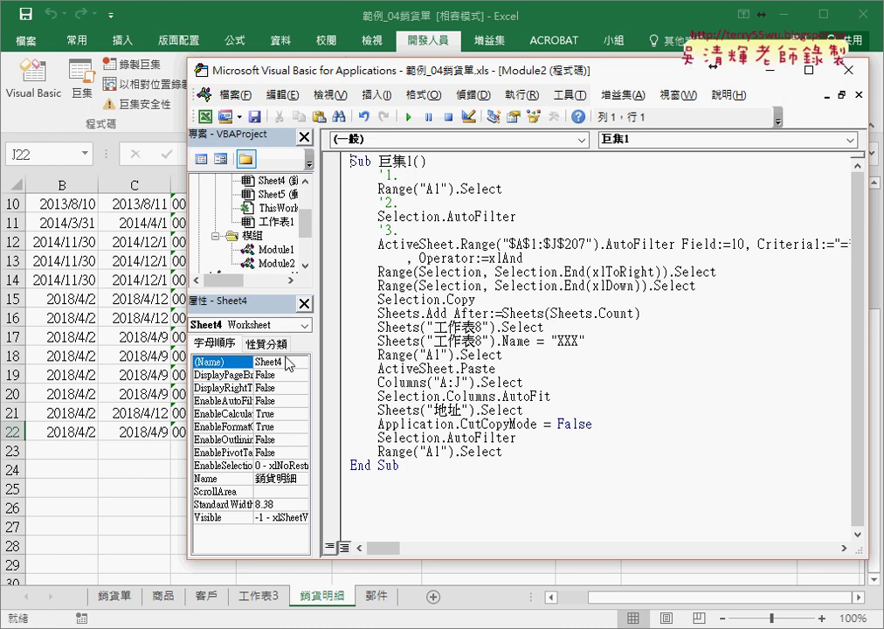
{"action": "left_click", "coordinate": [847, 70]}
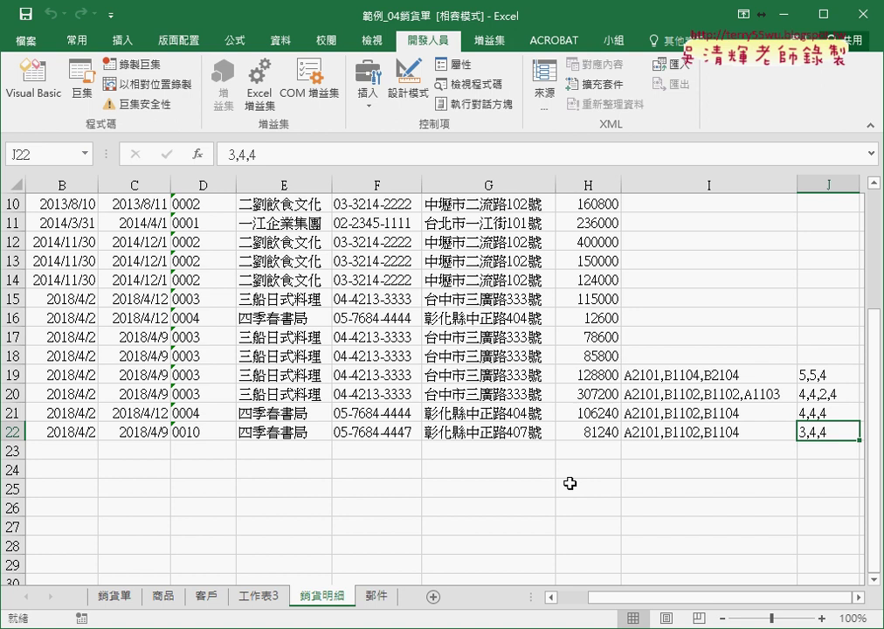
Bring up the 範例_05地址合併 workbook and clear the merged addresses in column J
{"action": "mouse_move", "coordinate": [460, 625]}
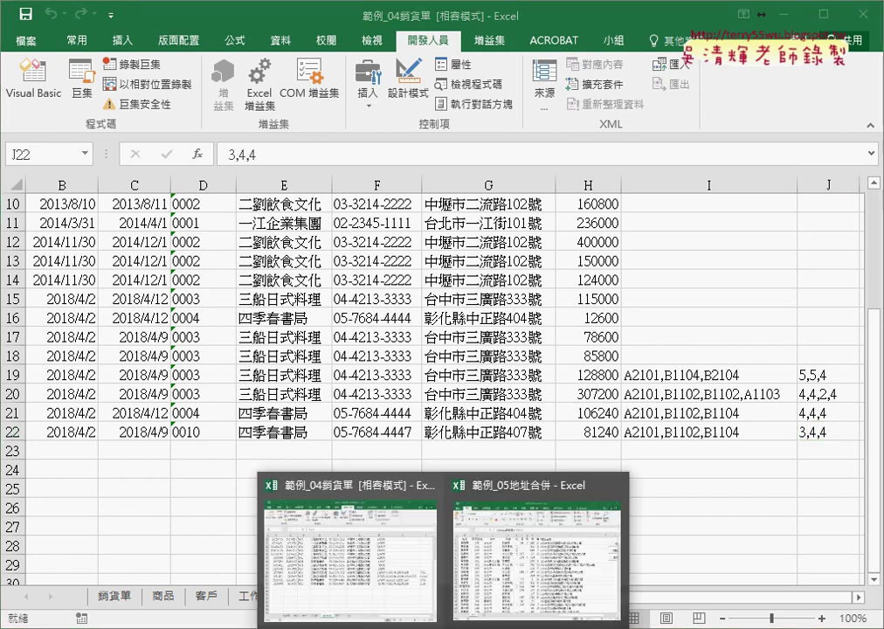
{"action": "left_click", "coordinate": [532, 562]}
{"action": "mouse_move", "coordinate": [632, 601]}
{"action": "left_mouse_down"}
{"action": "mouse_move", "coordinate": [699, 601]}
{"action": "mouse_move", "coordinate": [670, 601]}
{"action": "left_mouse_up"}
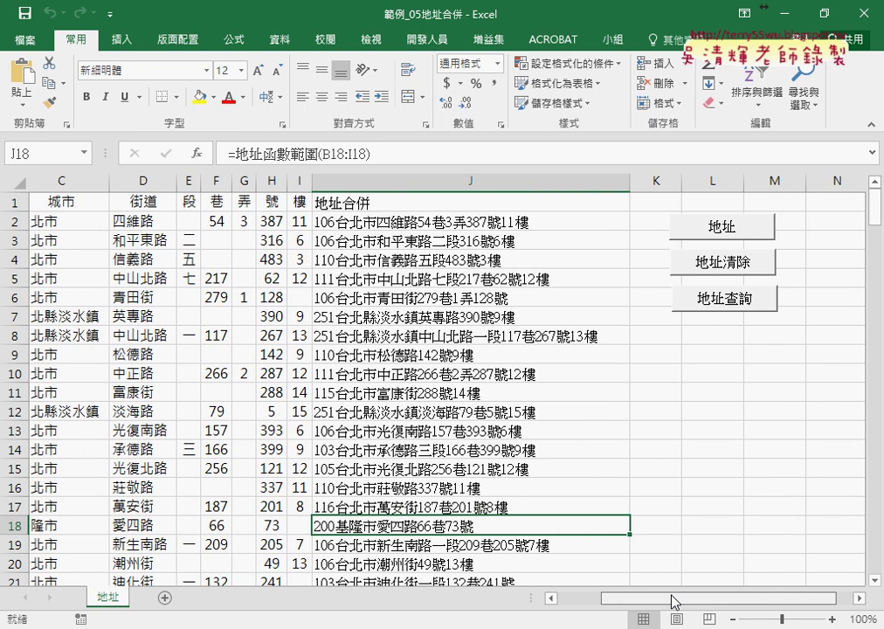
{"action": "left_click", "coordinate": [473, 182]}
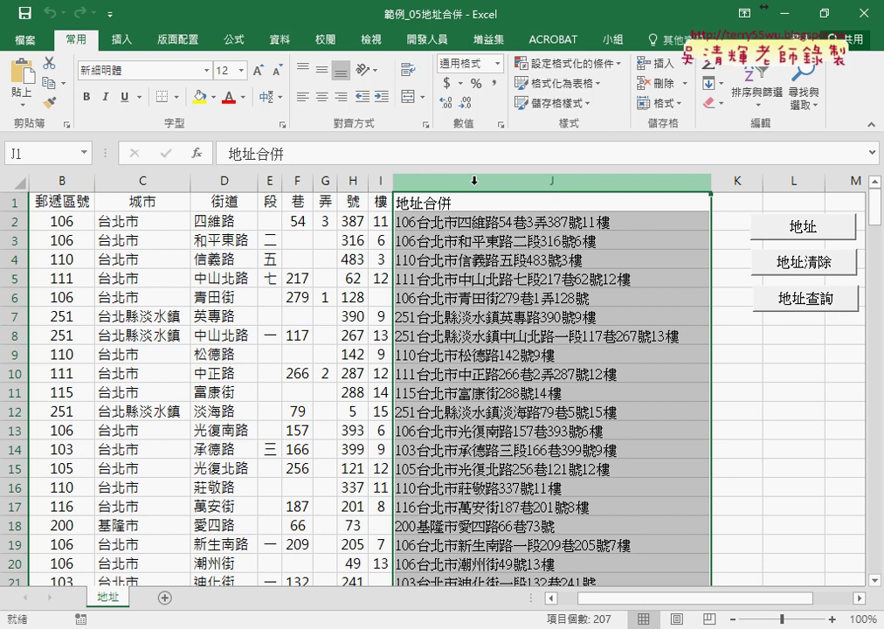
{"action": "left_click", "coordinate": [788, 272]}
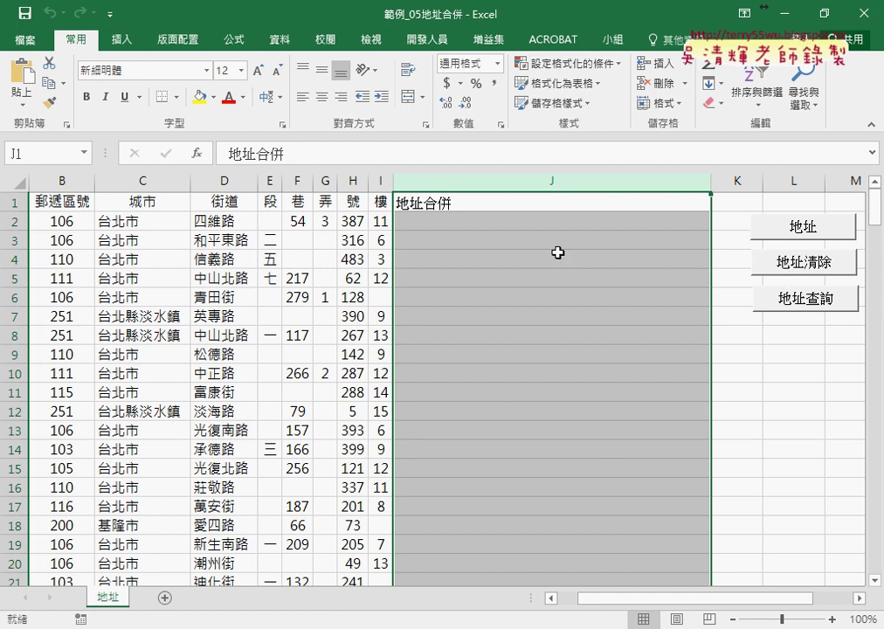
Review the address parts in B2:H2, then rebuild column J's addresses with the 地址 button
{"action": "left_click_drag", "start_coordinate": [62, 219], "coordinate": [71, 219]}
{"action": "left_click", "coordinate": [107, 222]}
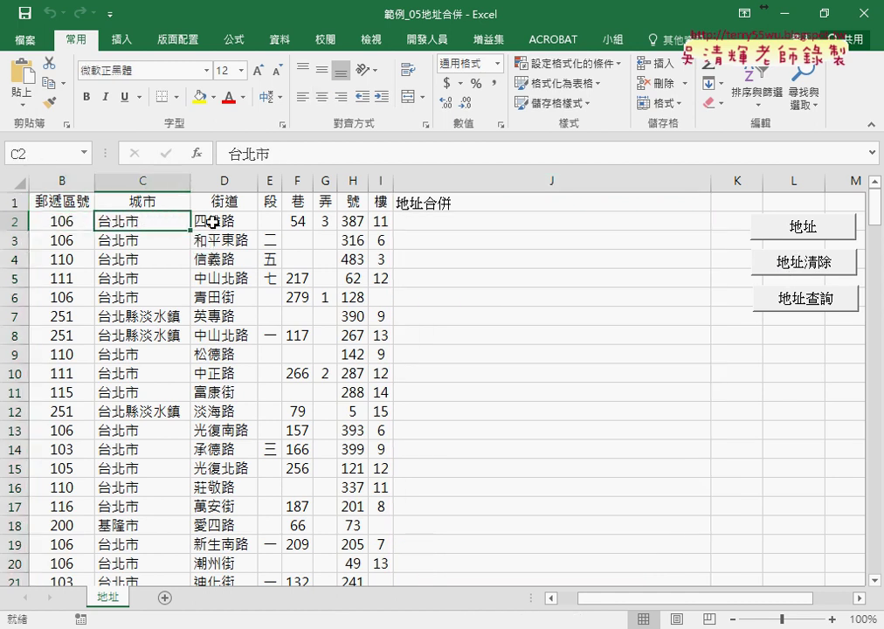
{"action": "left_click", "coordinate": [218, 224]}
{"action": "left_click", "coordinate": [271, 222]}
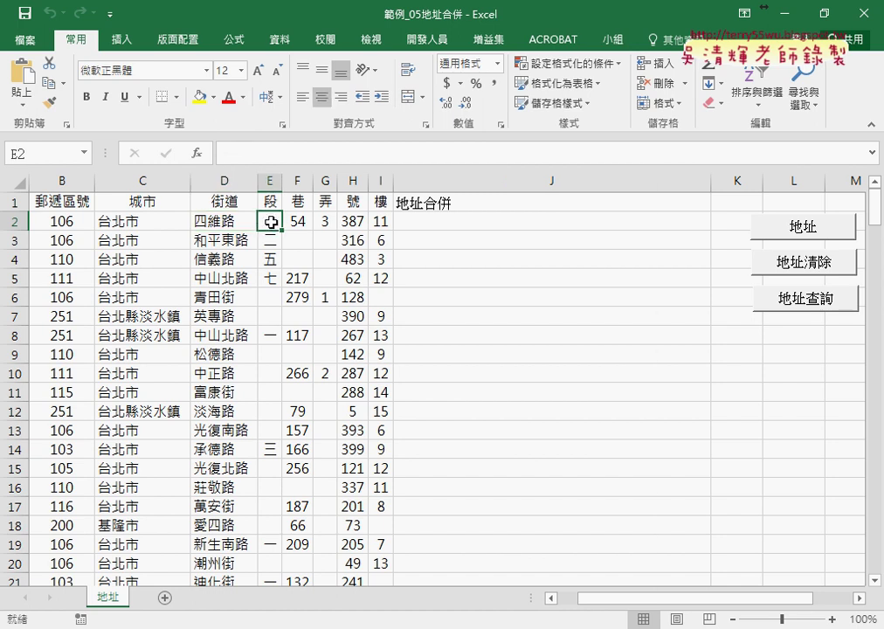
{"action": "left_click", "coordinate": [298, 223]}
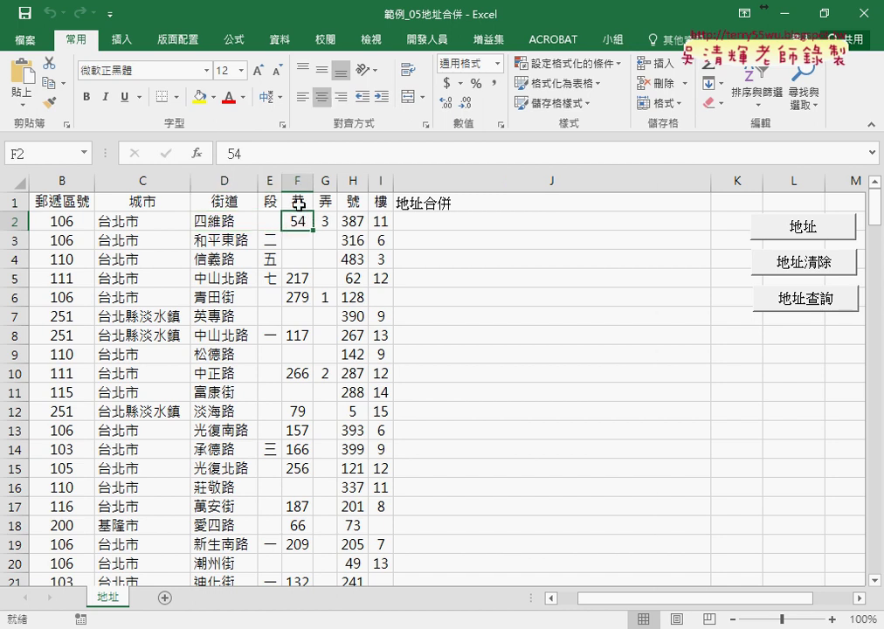
{"action": "left_click", "coordinate": [325, 205]}
{"action": "left_click", "coordinate": [351, 221]}
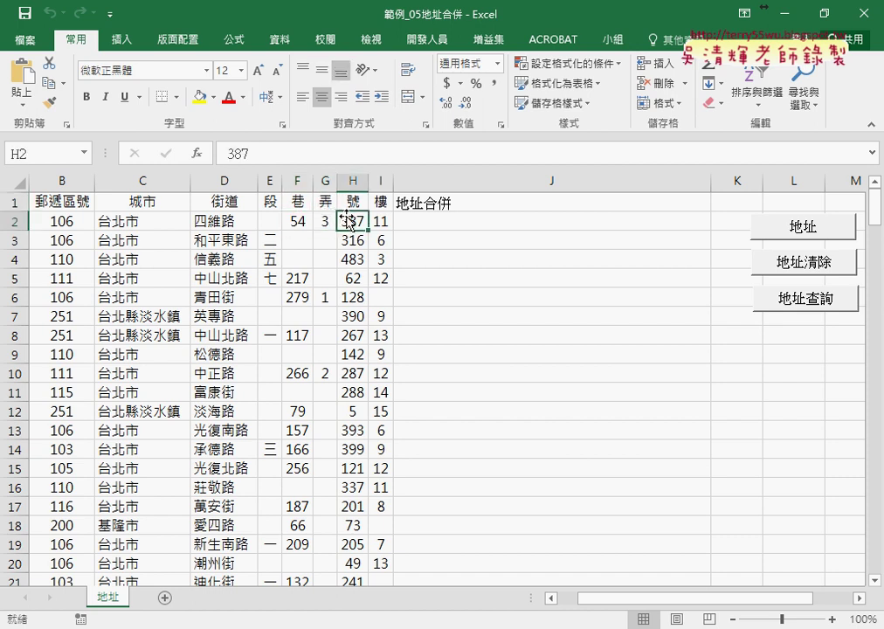
{"action": "left_click", "coordinate": [353, 203]}
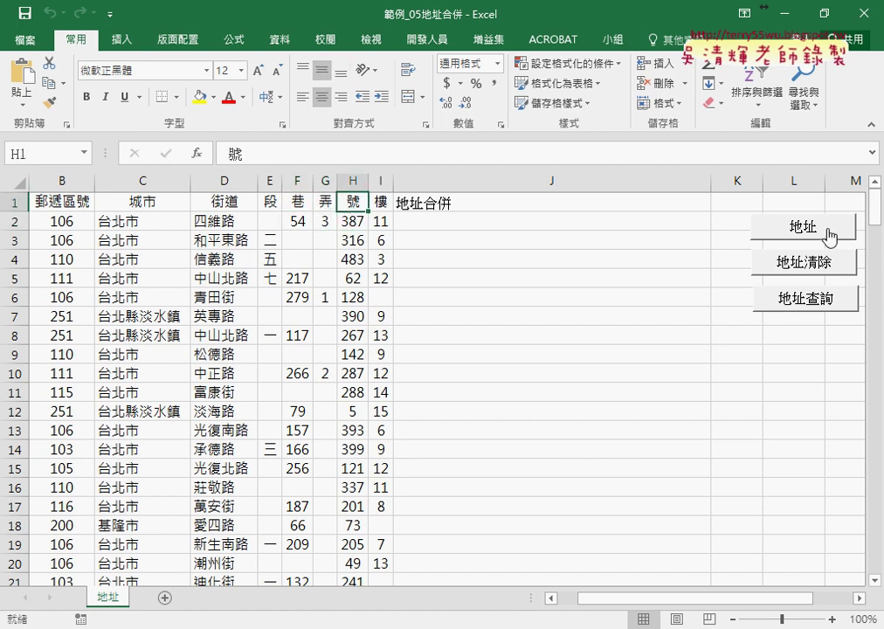
{"action": "left_click", "coordinate": [505, 223]}
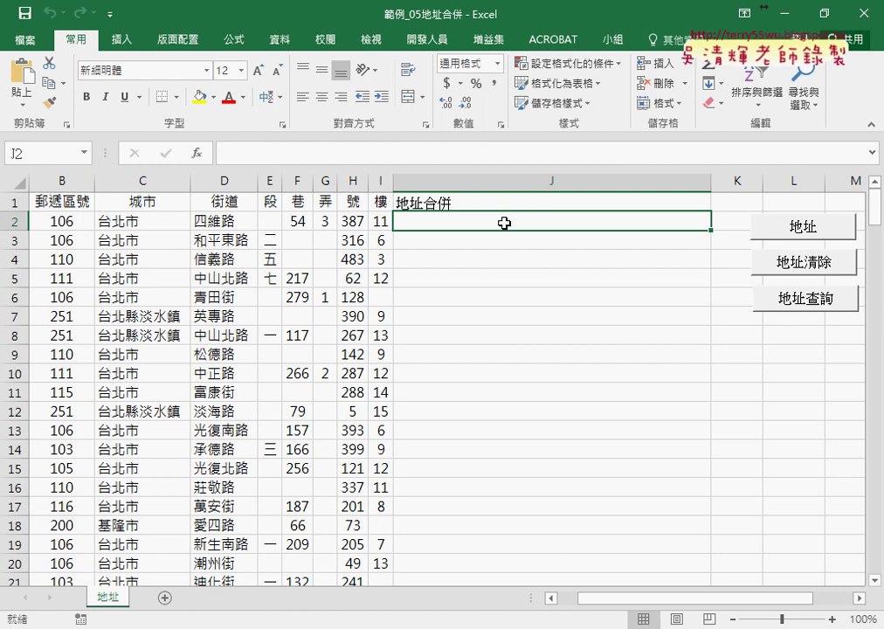
{"action": "left_click", "coordinate": [798, 227]}
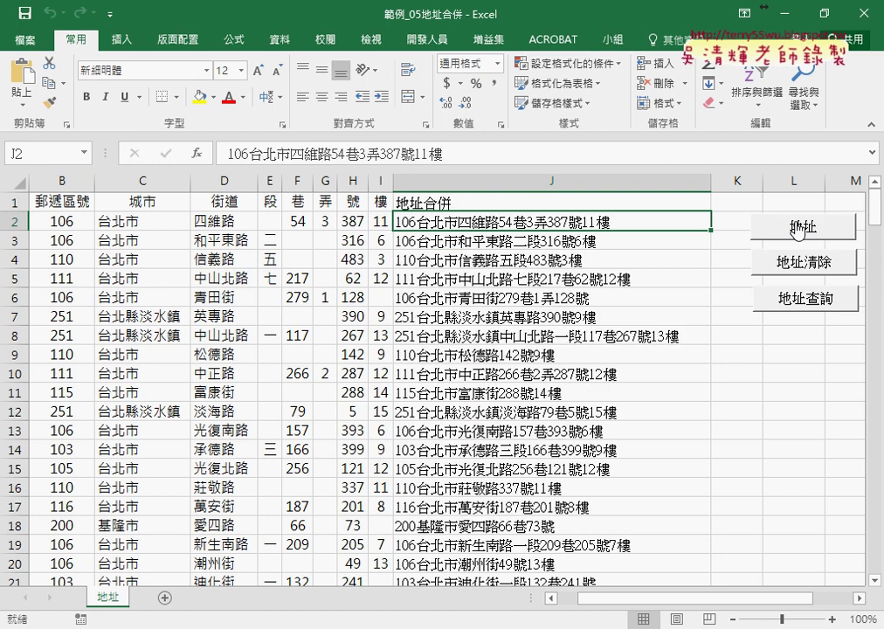
Enter =地址函數範圍(B2:I2) in J2 and fill it down column J
{"action": "left_click", "coordinate": [797, 260]}
{"action": "type", "text": "="}
{"action": "left_click", "coordinate": [199, 158]}
{"action": "left_click", "coordinate": [719, 195]}
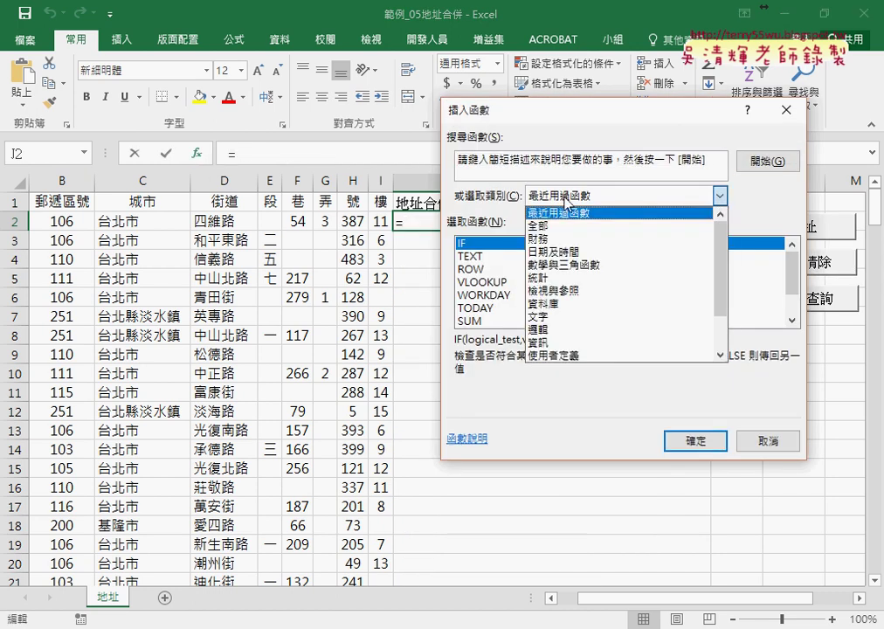
{"action": "left_click", "coordinate": [568, 356]}
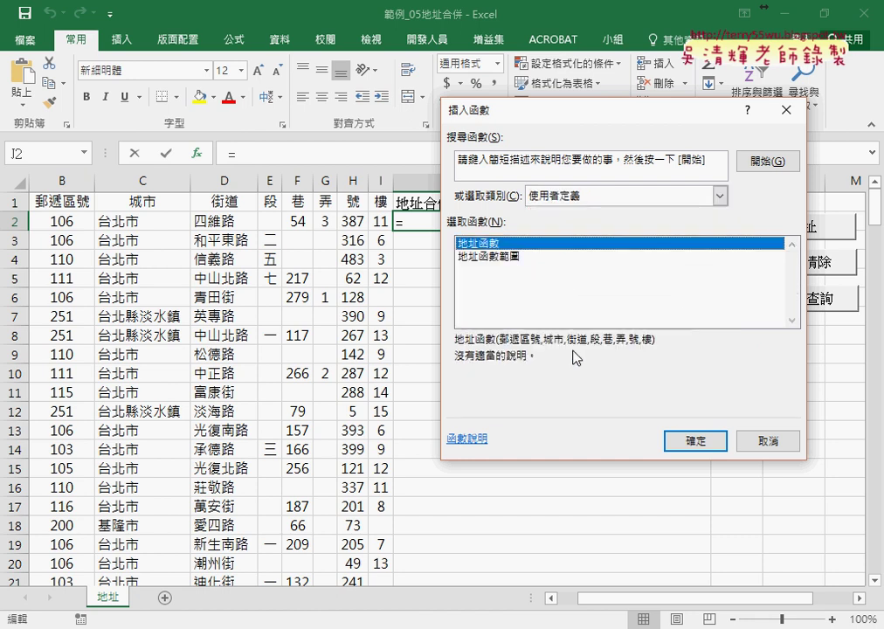
{"action": "left_click", "coordinate": [507, 264]}
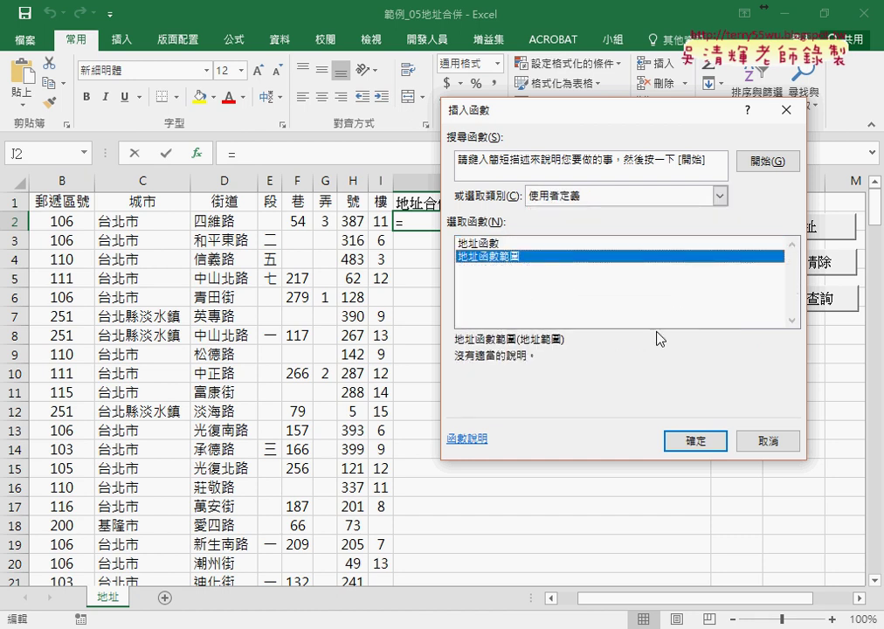
{"action": "left_click", "coordinate": [698, 442]}
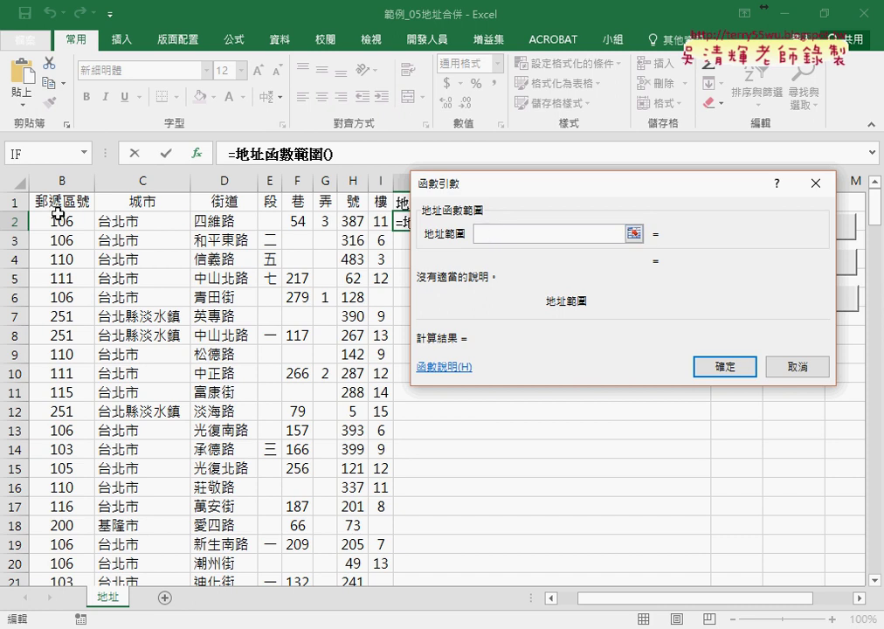
{"action": "left_click_drag", "start_coordinate": [67, 214], "coordinate": [382, 221]}
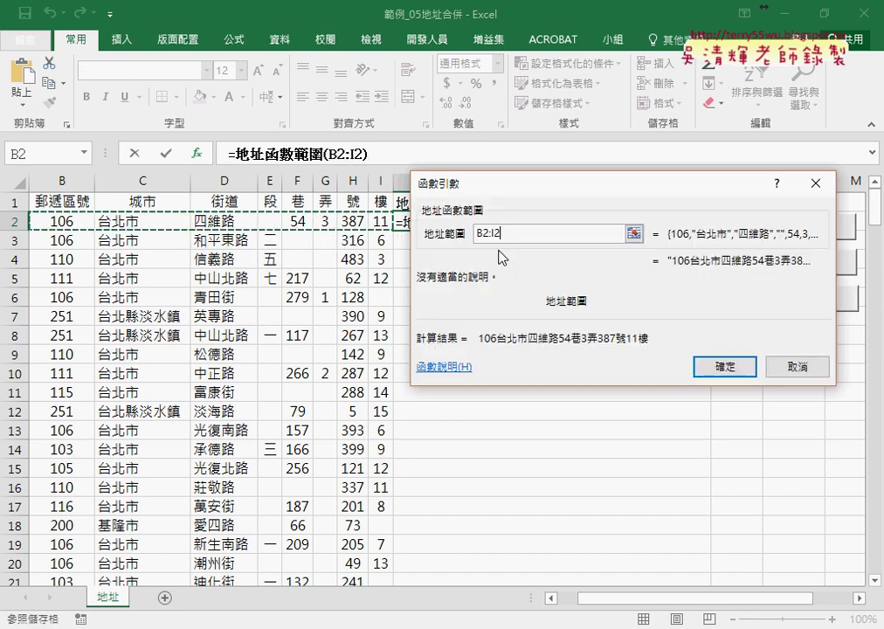
{"action": "left_click", "coordinate": [728, 370]}
{"action": "double_click", "coordinate": [712, 231]}
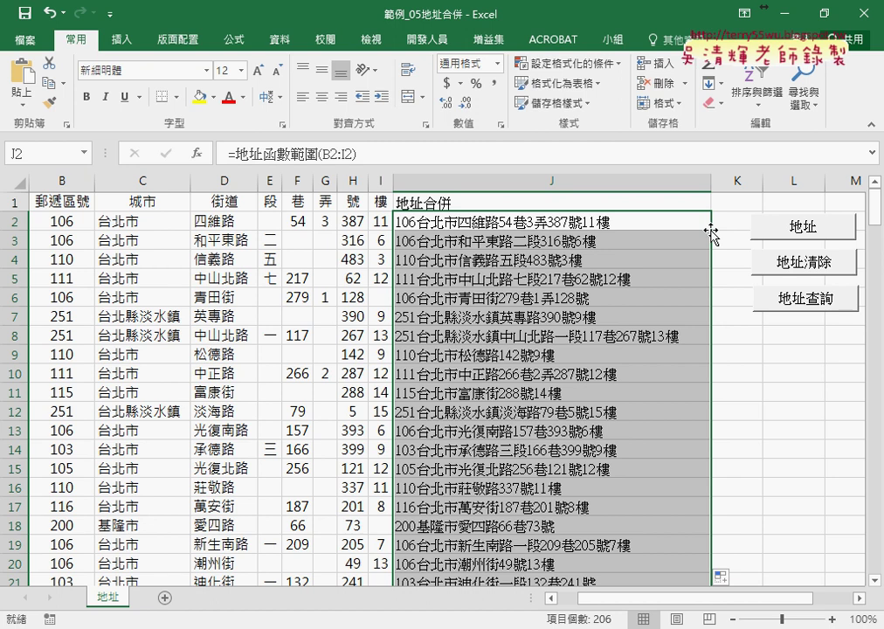
{"action": "left_click", "coordinate": [786, 260]}
{"action": "left_click", "coordinate": [790, 226]}
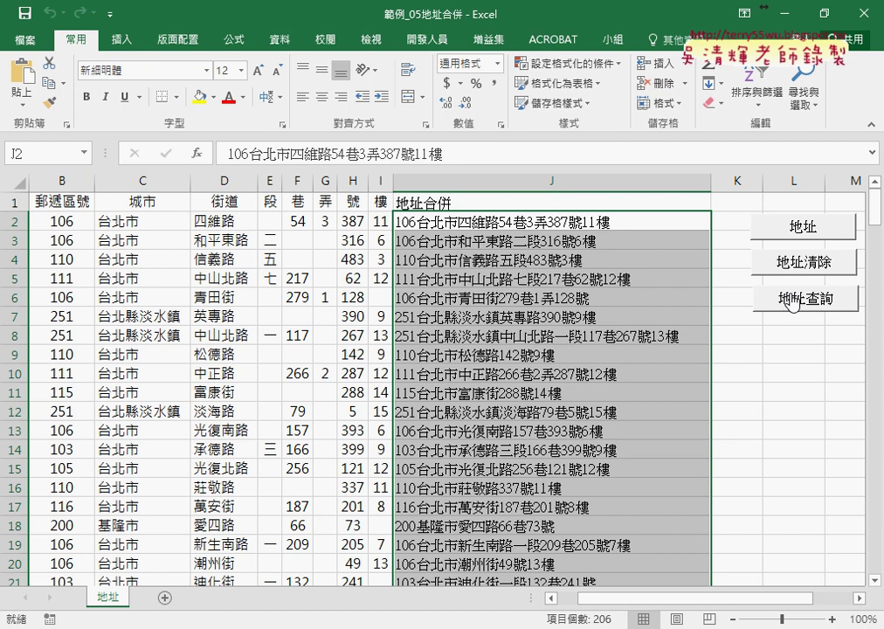
{"action": "left_click", "coordinate": [524, 181]}
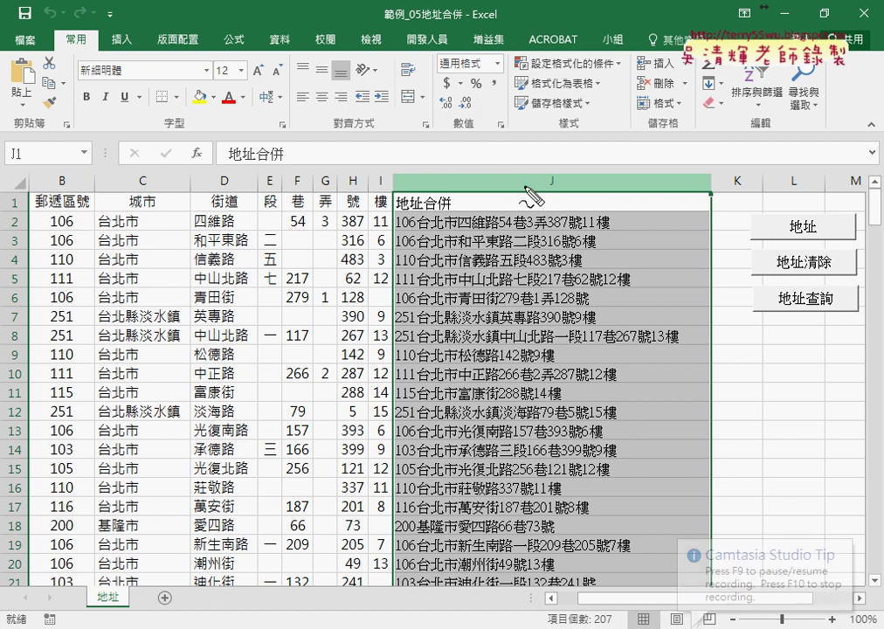
{"action": "left_click_drag", "start_coordinate": [179, 602], "coordinate": [193, 613]}
{"action": "mouse_move", "coordinate": [259, 502]}
{"action": "left_mouse_down"}
{"action": "mouse_move", "coordinate": [202, 576]}
{"action": "mouse_move", "coordinate": [225, 572]}
{"action": "left_mouse_up"}
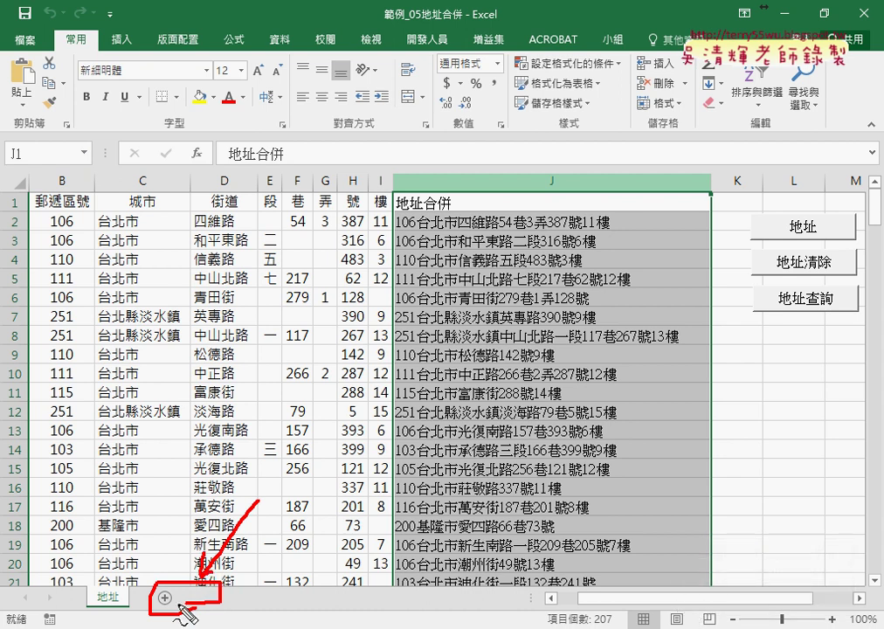
{"action": "key", "text": "Escape"}
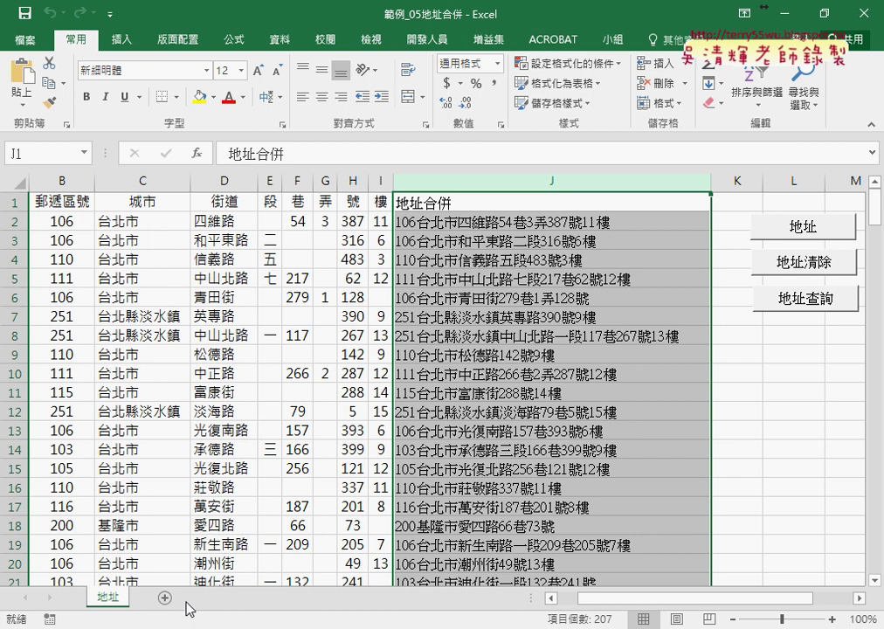
Run the 地址查詢 macro with the keyword 忠孝東
{"action": "left_click", "coordinate": [789, 298]}
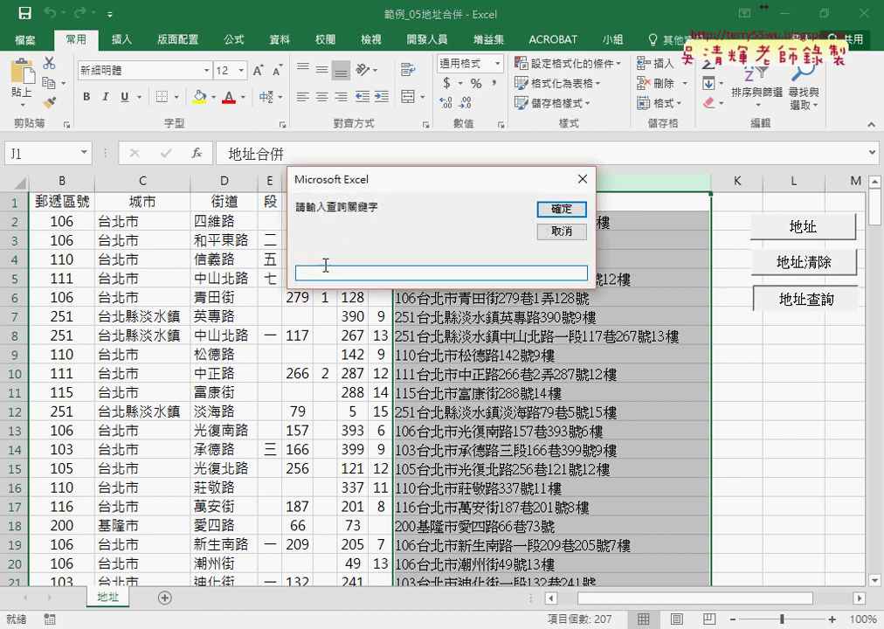
{"action": "type", "text": "東"}
{"action": "key", "text": "BackSpace"}
{"action": "type", "text": "中孝"}
{"action": "type", "text": "東"}
{"action": "left_click_drag", "start_coordinate": [335, 272], "coordinate": [298, 273]}
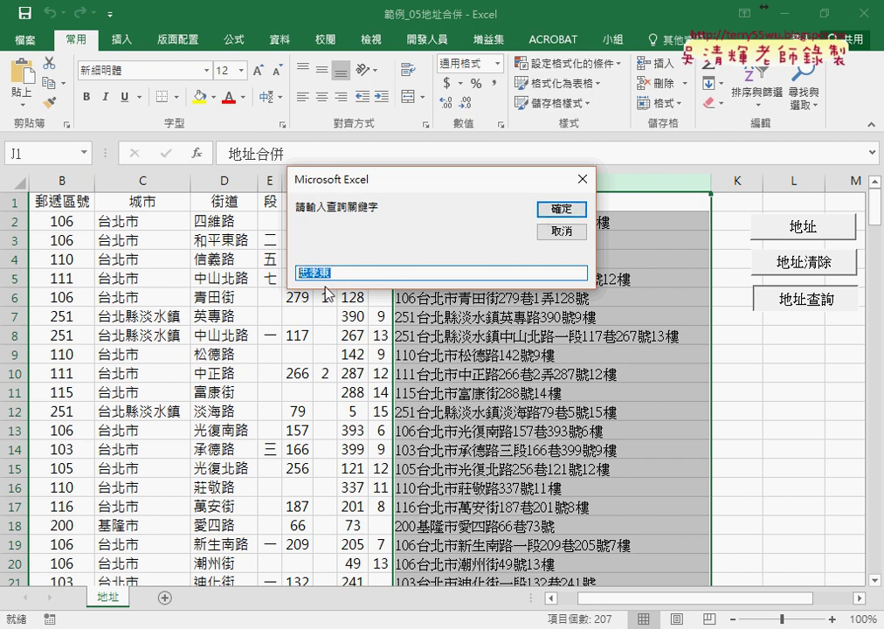
{"action": "left_click", "coordinate": [548, 210]}
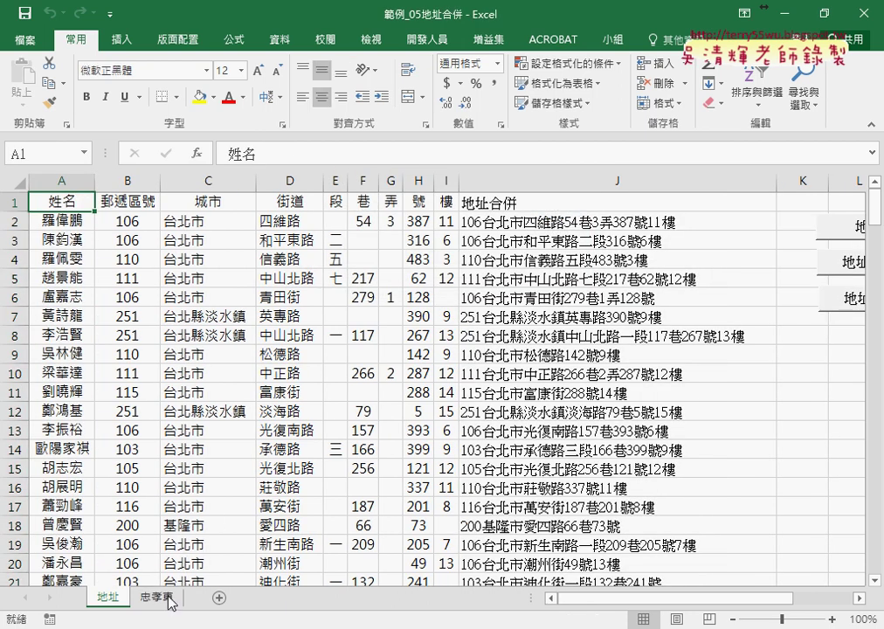
Check the new 忠孝東 sheet, then return to 地址 and select header cell J1
{"action": "left_click", "coordinate": [169, 600]}
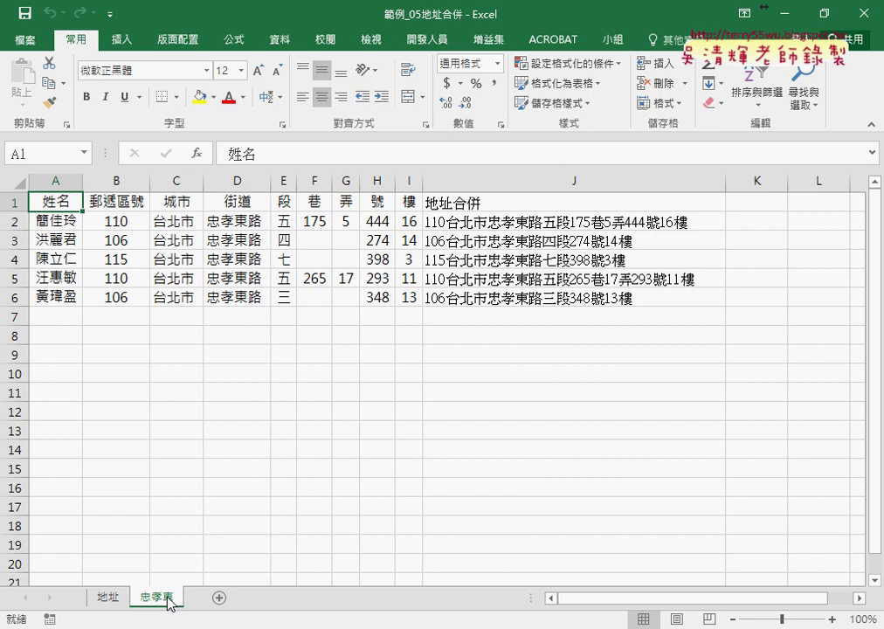
{"action": "left_click", "coordinate": [104, 599]}
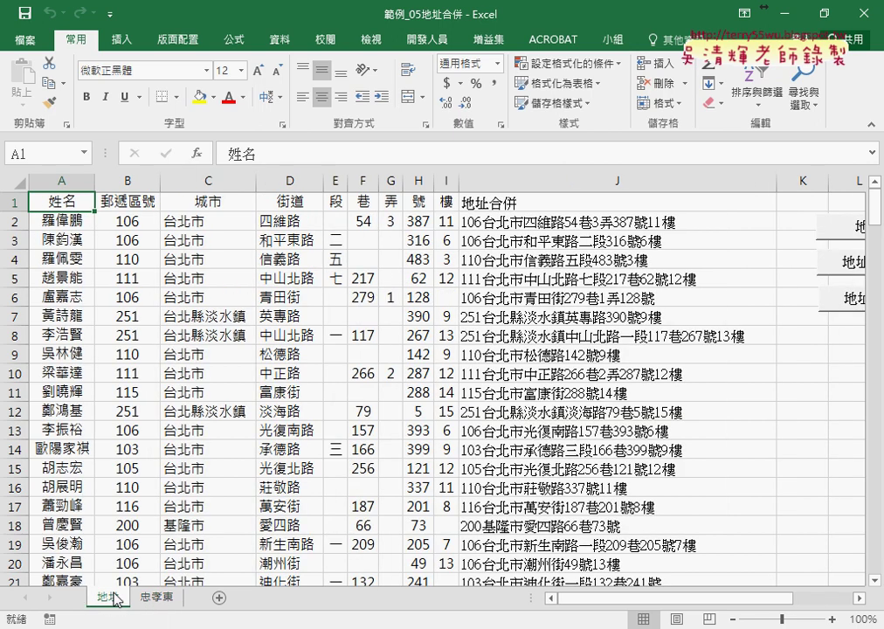
{"action": "left_click", "coordinate": [543, 202]}
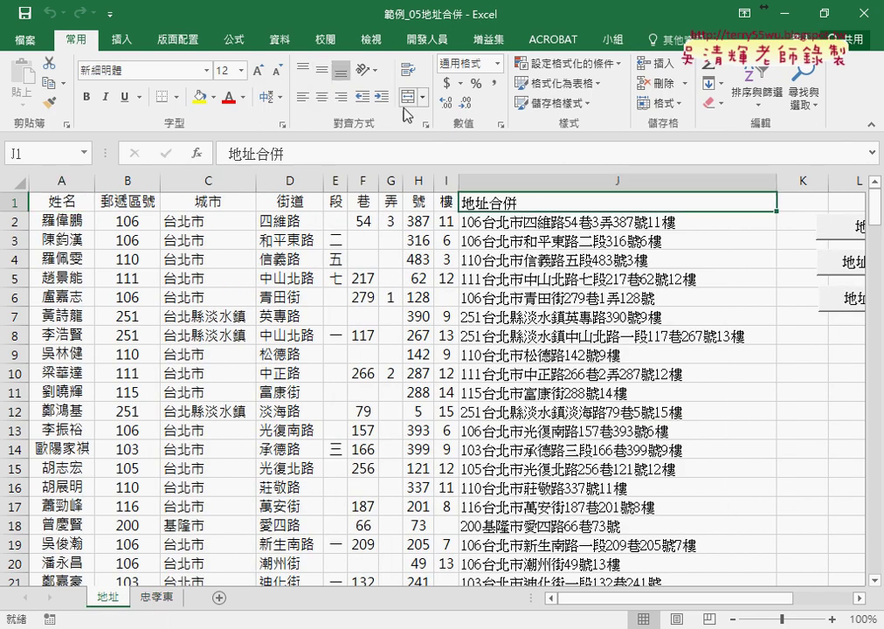
{"action": "left_click", "coordinate": [278, 40]}
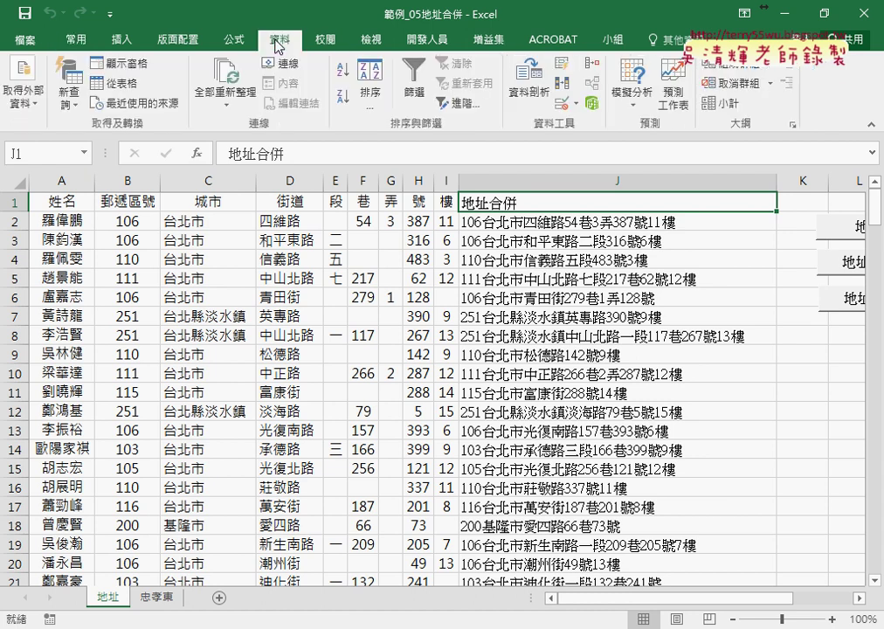
Turn on filtering and show only 地址合併 rows containing 忠孝東
{"action": "left_click", "coordinate": [411, 83]}
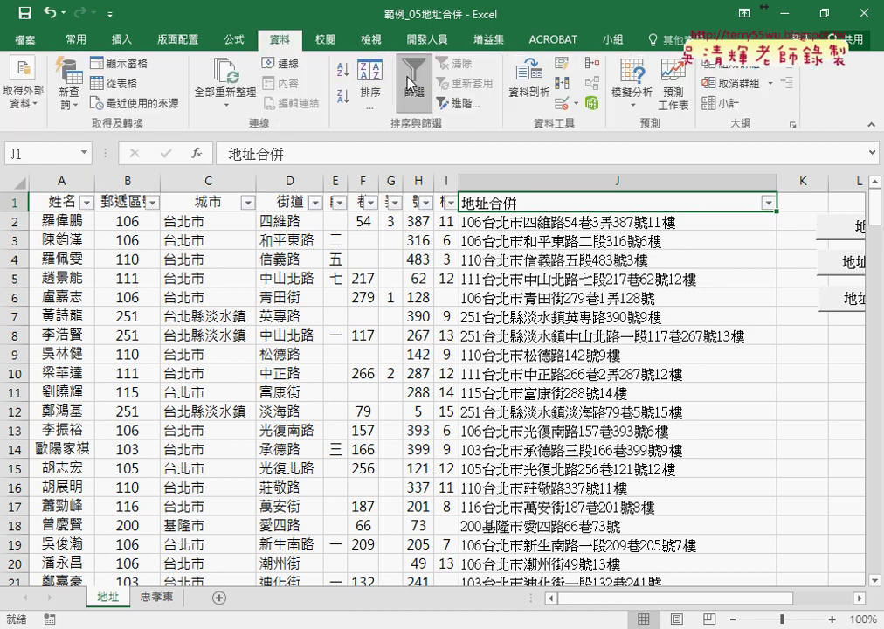
{"action": "left_click", "coordinate": [768, 204]}
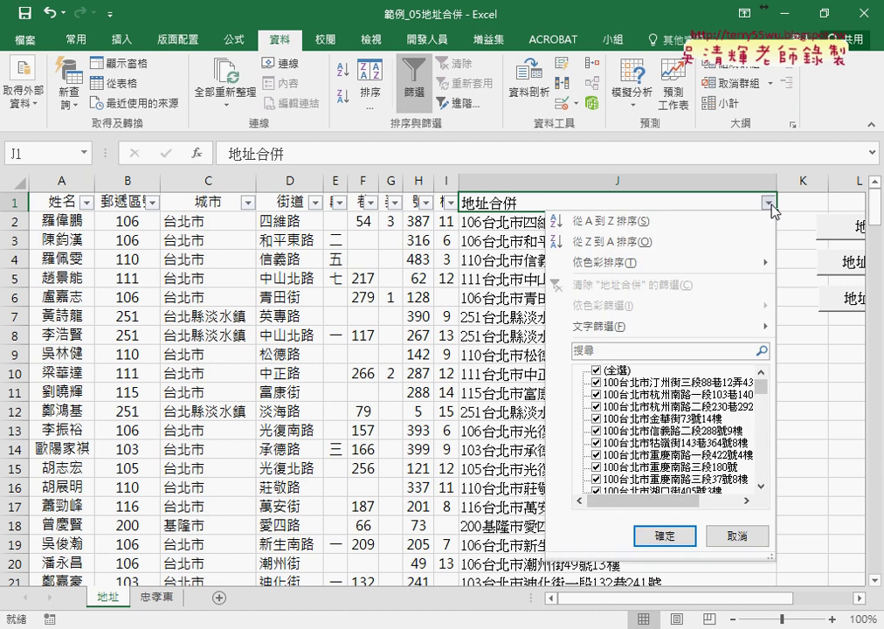
{"action": "mouse_move", "coordinate": [671, 336]}
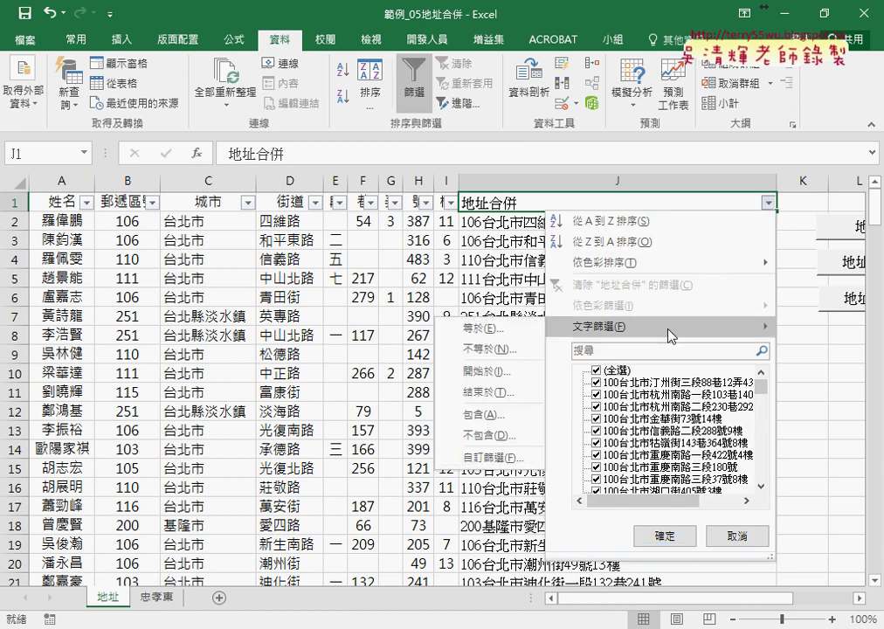
{"action": "left_click", "coordinate": [494, 418]}
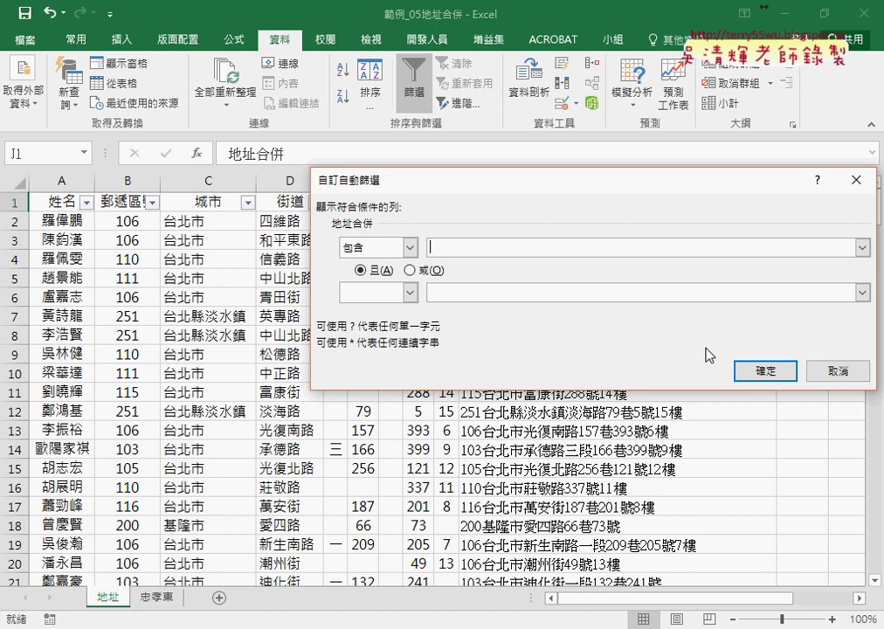
{"action": "type", "text": "ㄓㄨ中ㄒㄧ"}
{"action": "type", "text": "孝東"}
{"action": "key", "text": "Return"}
{"action": "left_click_drag", "start_coordinate": [482, 191], "coordinate": [359, 260]}
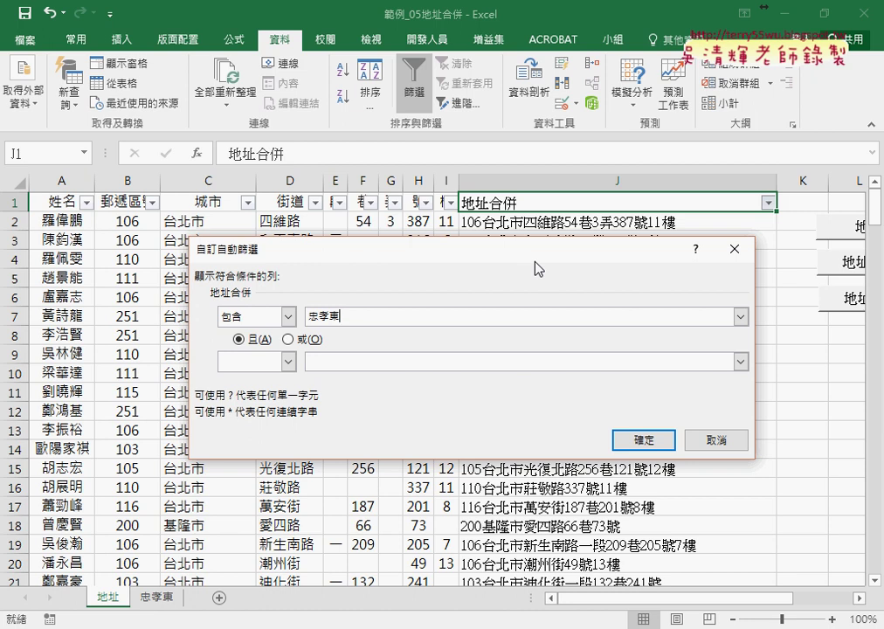
{"action": "left_click", "coordinate": [638, 440]}
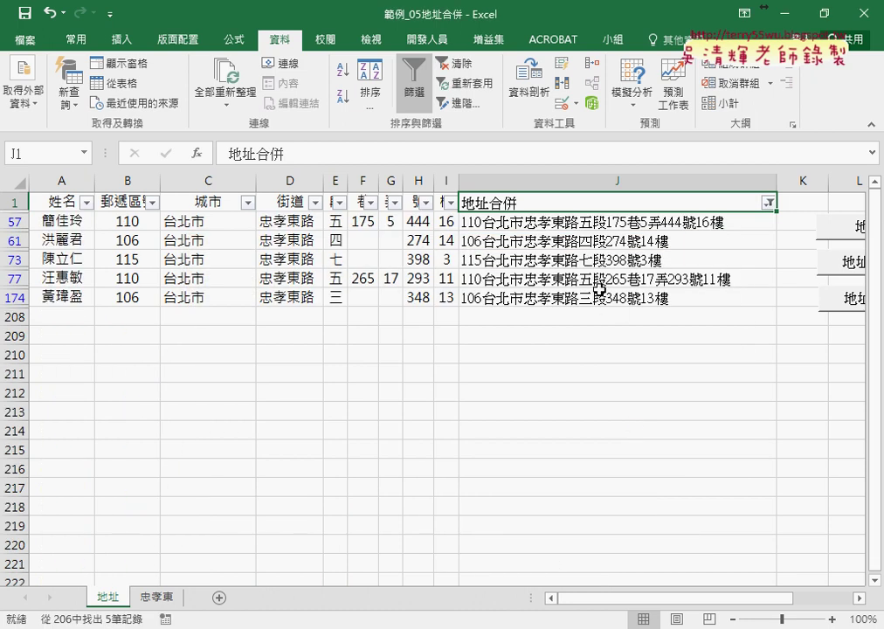
Copy the filtered table with headers and paste it at A1 of a new sheet 工作表2
{"action": "left_click", "coordinate": [57, 202]}
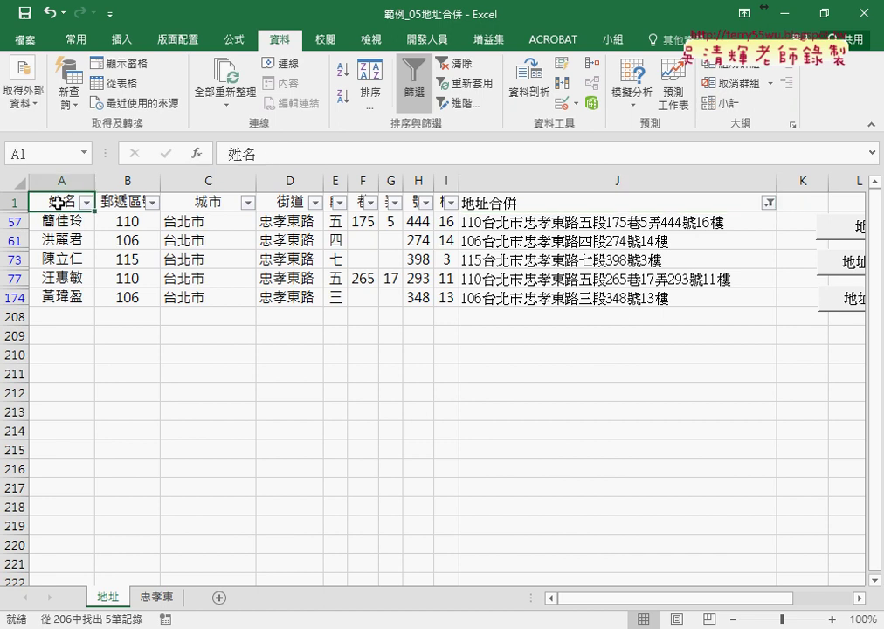
{"action": "key", "text": "ctrl+shift+Right"}
{"action": "key", "text": "ctrl+shift+Down"}
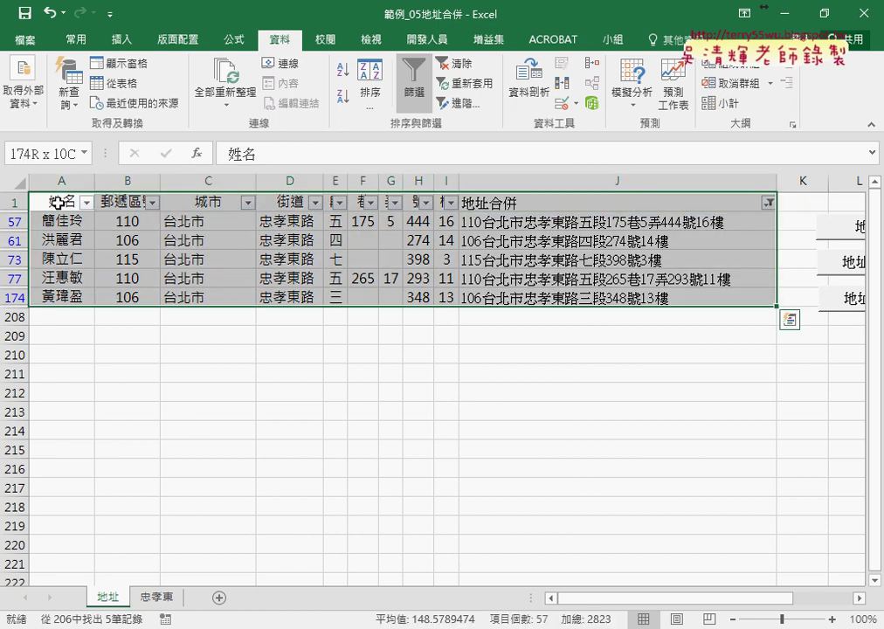
{"action": "key", "text": "ctrl+c"}
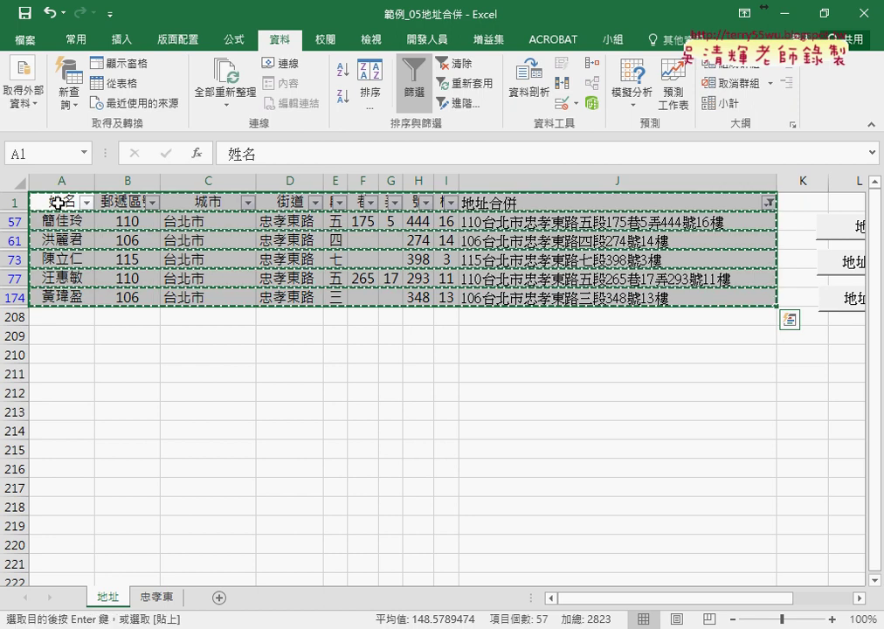
{"action": "left_click", "coordinate": [220, 598]}
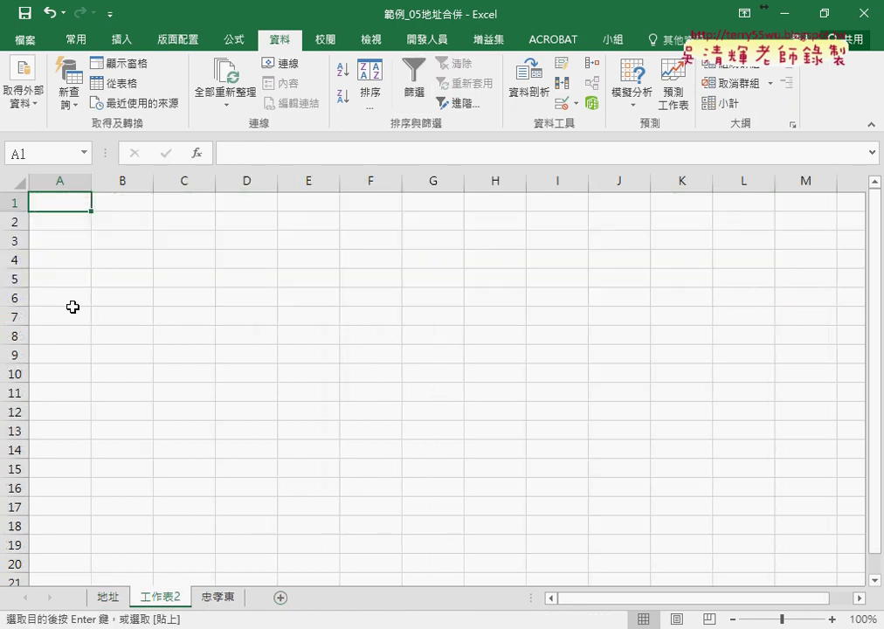
{"action": "right_click", "coordinate": [77, 199]}
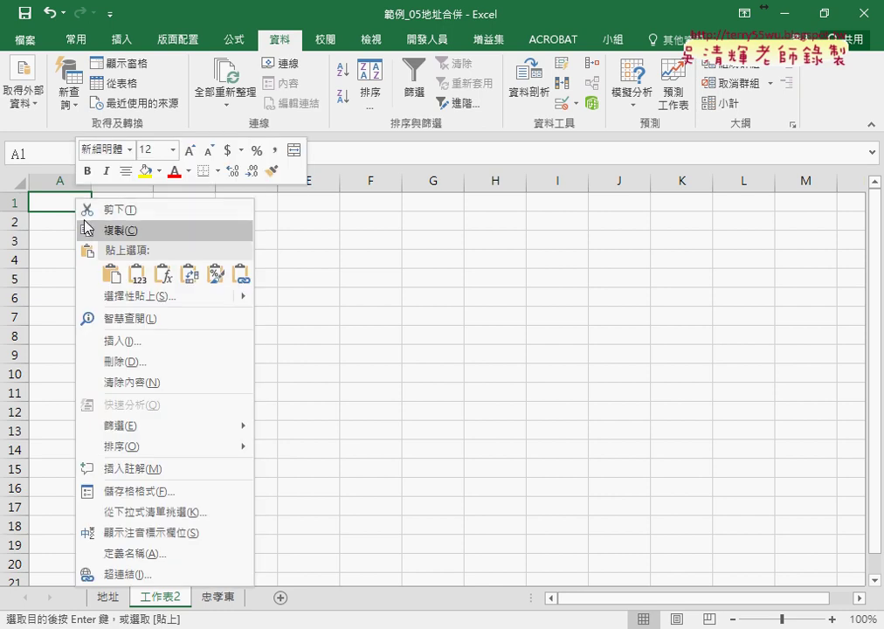
{"action": "left_click", "coordinate": [111, 275]}
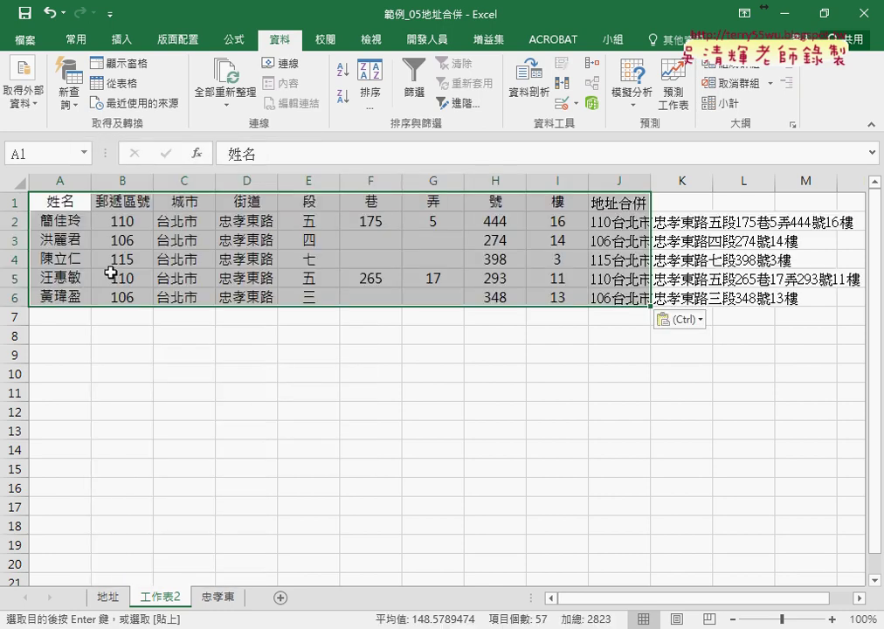
Autofit columns A to J on 工作表2, then return to the 地址 sheet
{"action": "left_click", "coordinate": [76, 39]}
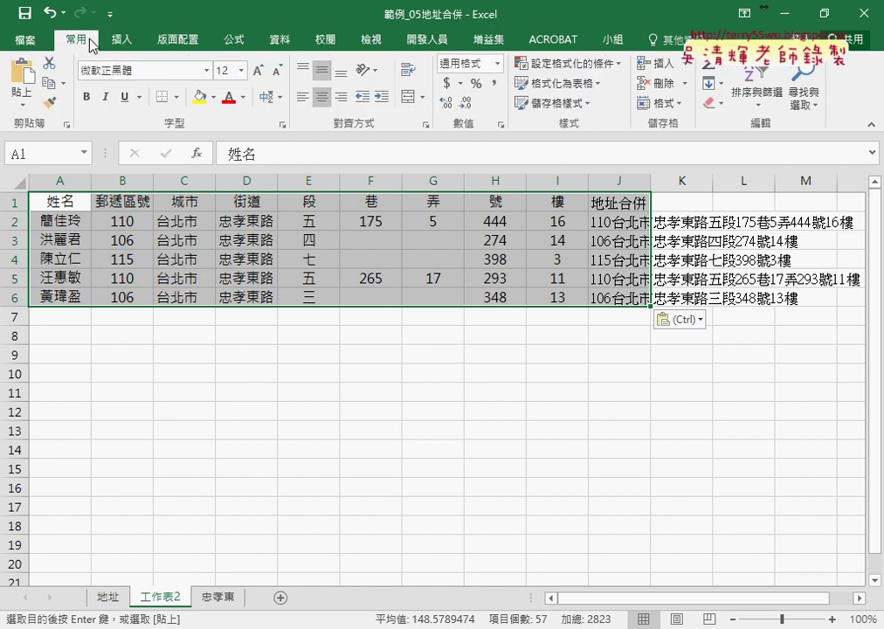
{"action": "left_click", "coordinate": [657, 103]}
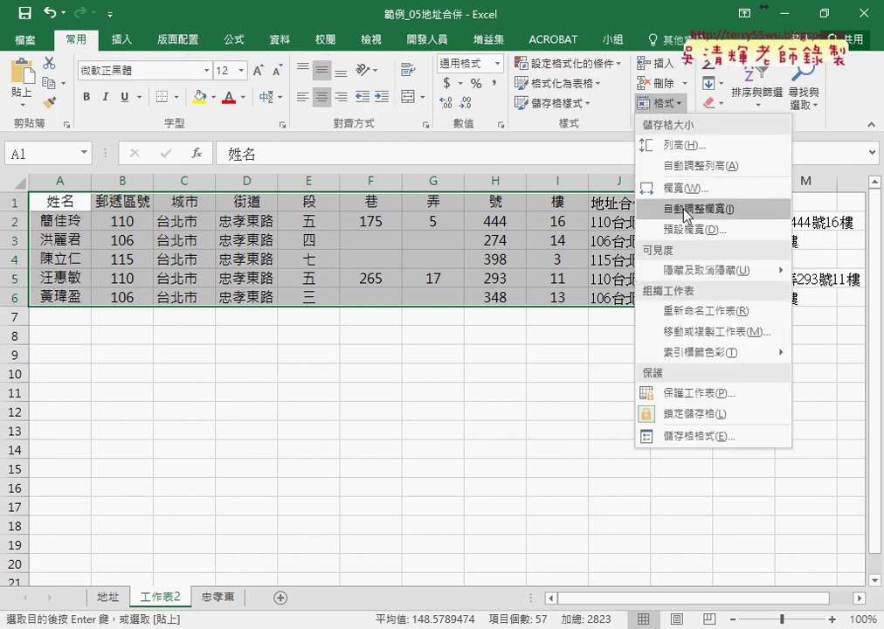
{"action": "left_click", "coordinate": [690, 209]}
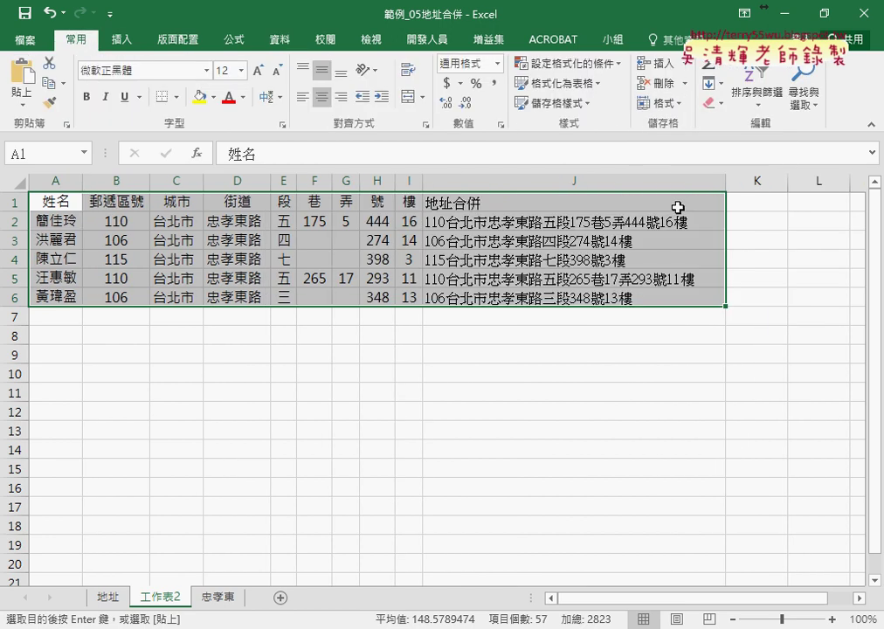
{"action": "left_click", "coordinate": [120, 600]}
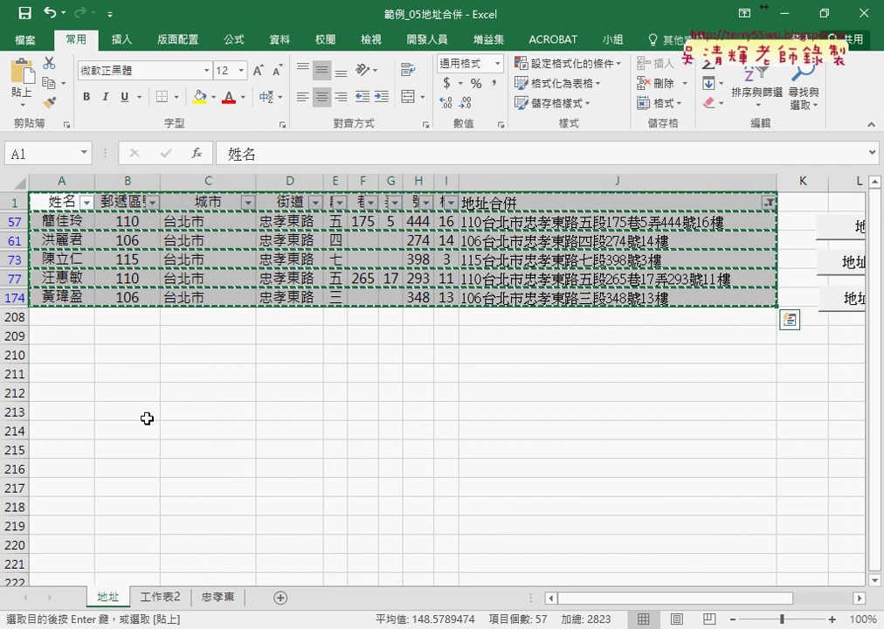
Clear the filter so all address rows show, then right-click the 地址查詢 button
{"action": "left_click", "coordinate": [279, 40]}
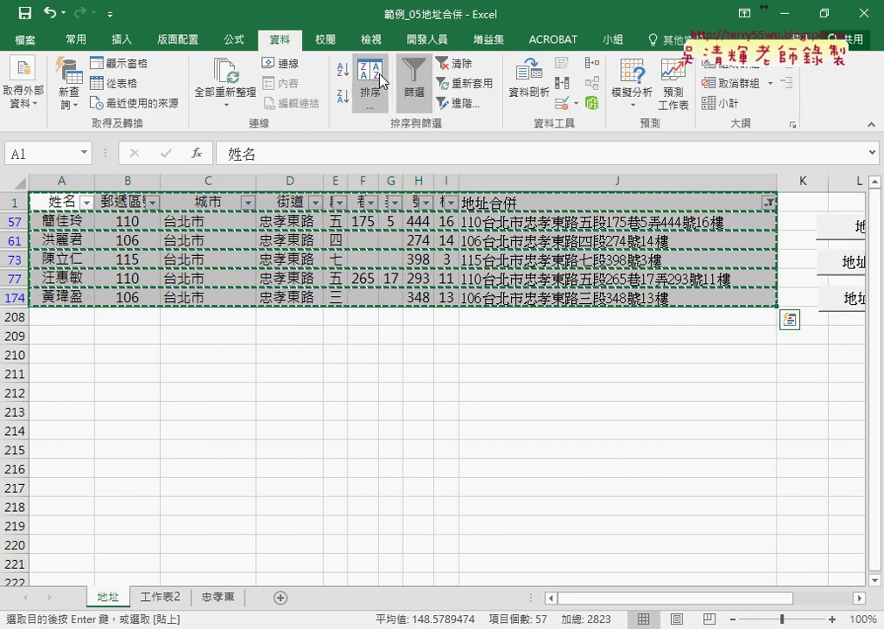
{"action": "left_click", "coordinate": [417, 90]}
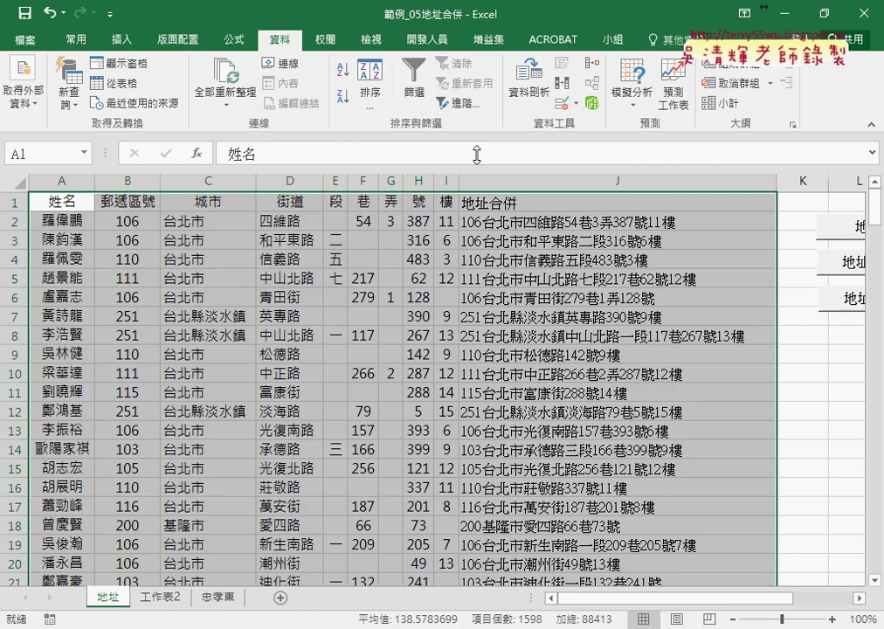
{"action": "left_click", "coordinate": [799, 334]}
{"action": "left_click_drag", "start_coordinate": [760, 605], "coordinate": [821, 605]}
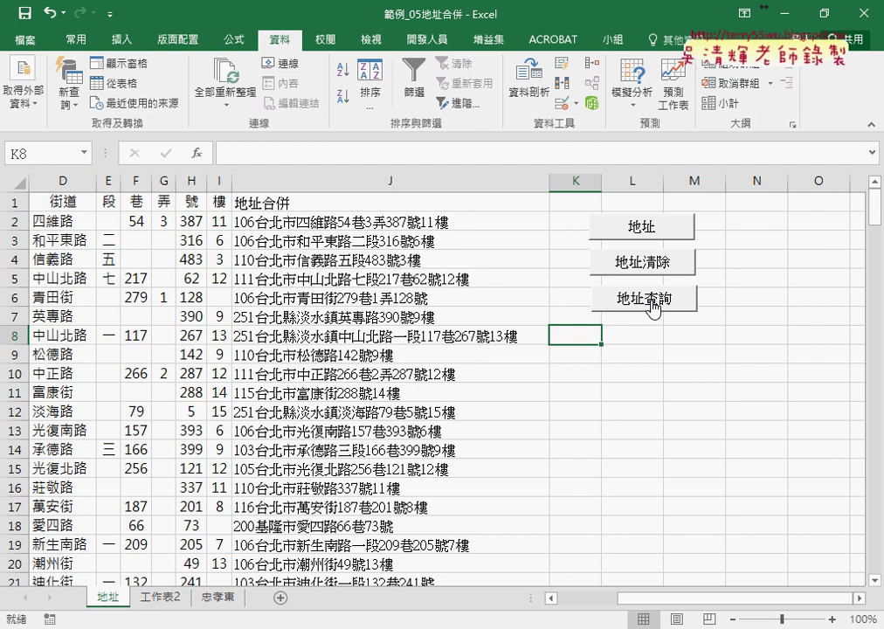
{"action": "right_click", "coordinate": [653, 307]}
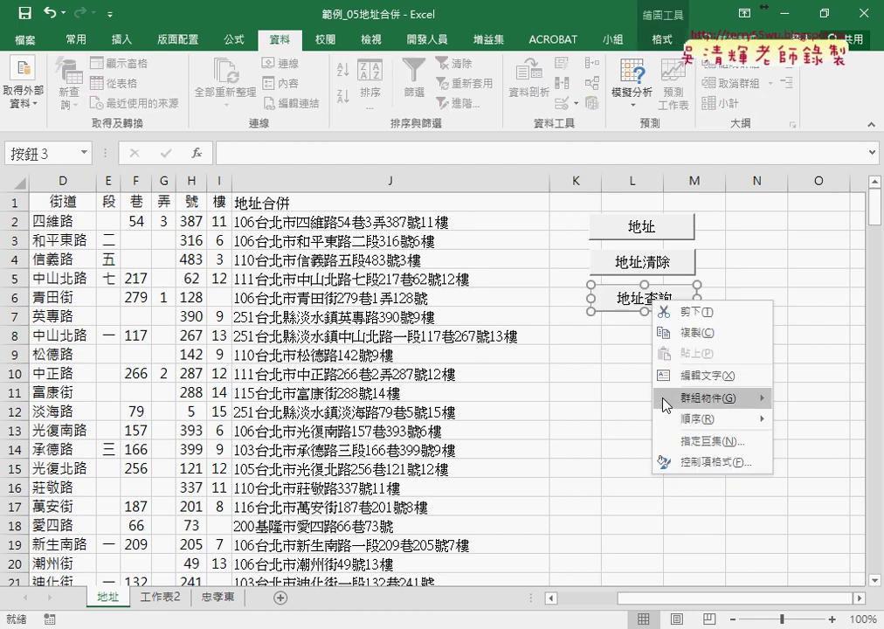
Open the 地址查詢 macro code in the VBA editor and highlight the 1.選取A1 comment
{"action": "left_click", "coordinate": [666, 437]}
{"action": "left_click", "coordinate": [794, 306]}
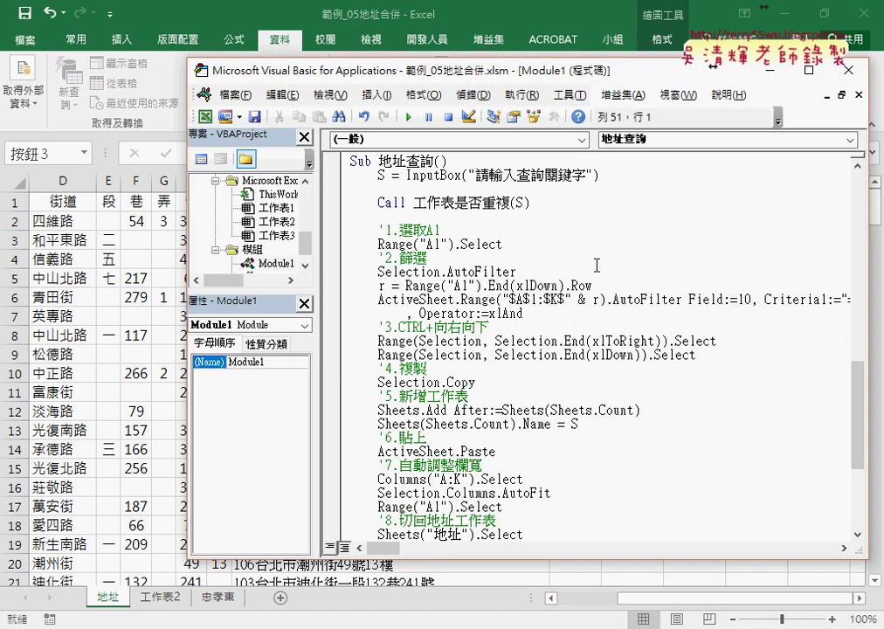
{"action": "left_click_drag", "start_coordinate": [506, 83], "coordinate": [417, 58]}
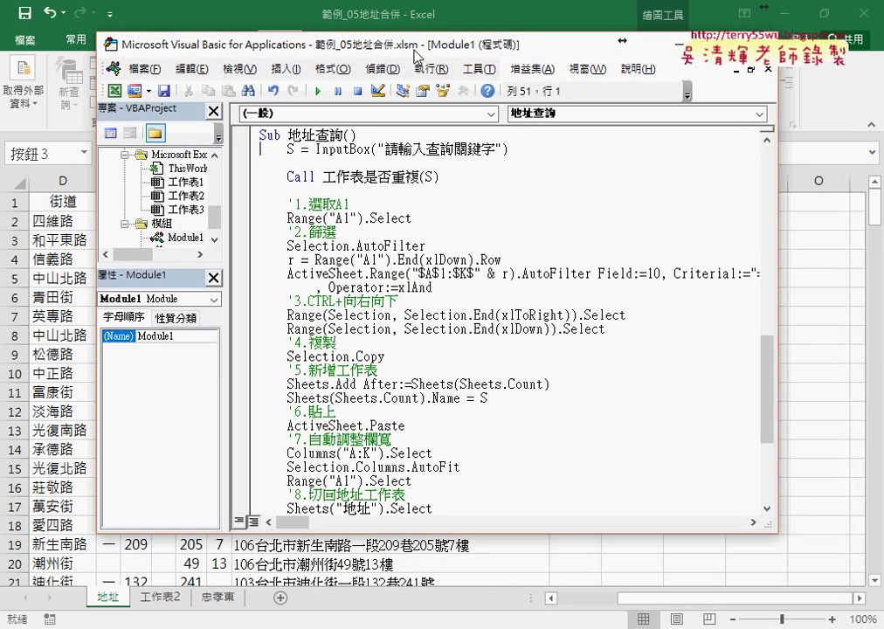
{"action": "left_click_drag", "start_coordinate": [629, 531], "coordinate": [629, 579]}
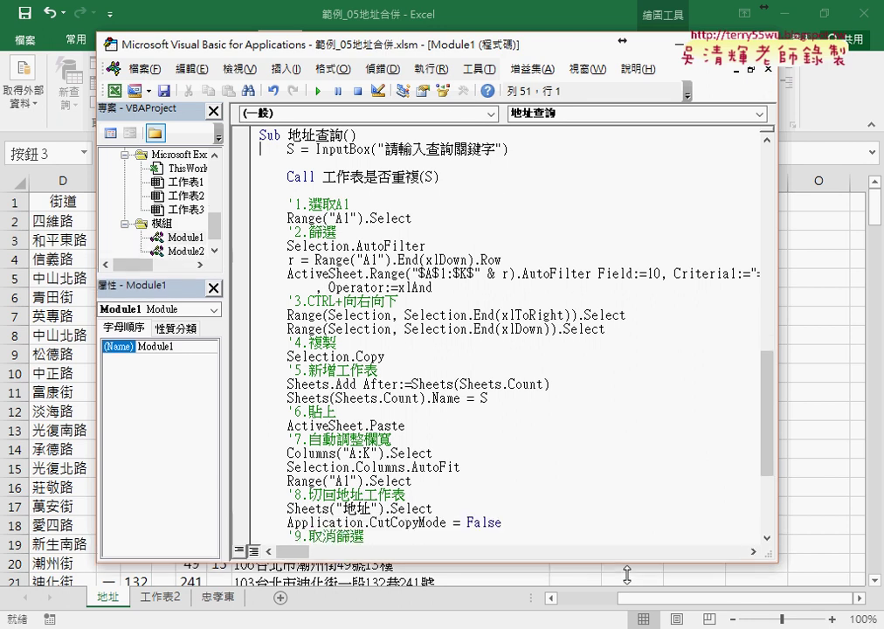
{"action": "scroll", "coordinate": [617, 429], "scroll_direction": "down", "scroll_amount": 1}
{"action": "left_click", "coordinate": [270, 133]}
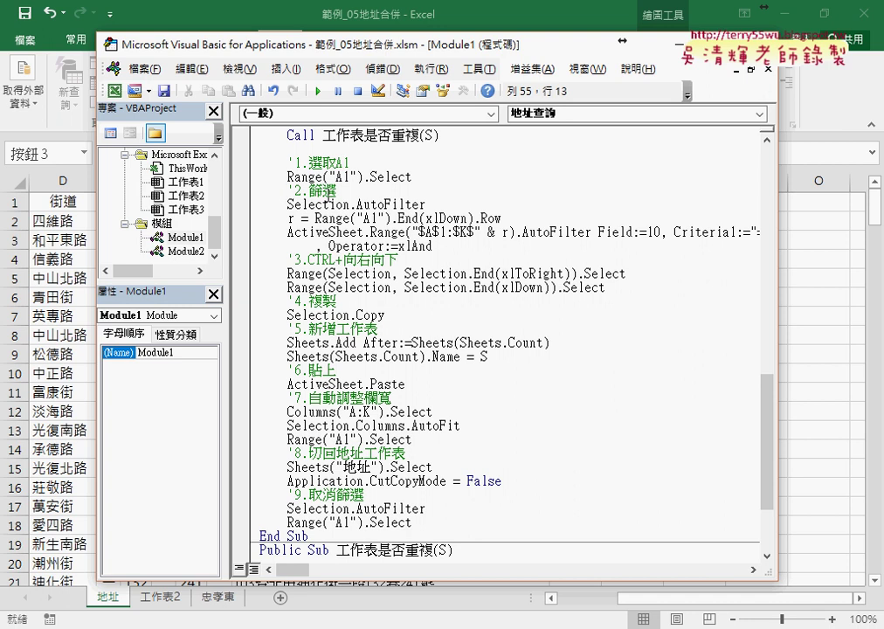
{"action": "key", "text": "Right"}
{"action": "left_click_drag", "start_coordinate": [353, 164], "coordinate": [287, 163]}
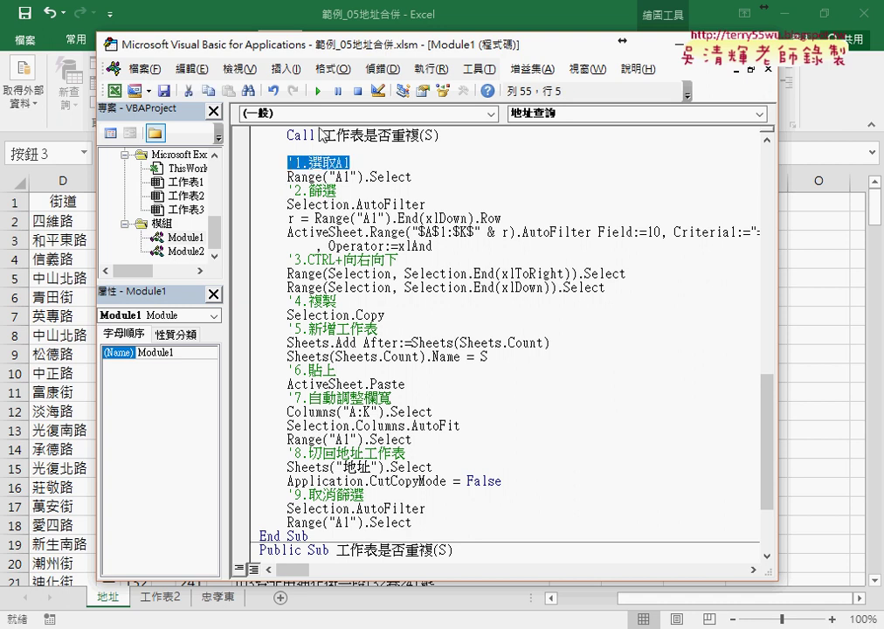
Review the 新增工作表 code adding a sheet After:=Sheets(Sheets.Count) named S
{"action": "mouse_move", "coordinate": [381, 55]}
{"action": "left_mouse_down"}
{"action": "mouse_move", "coordinate": [418, 273]}
{"action": "mouse_move", "coordinate": [414, 50]}
{"action": "left_mouse_up"}
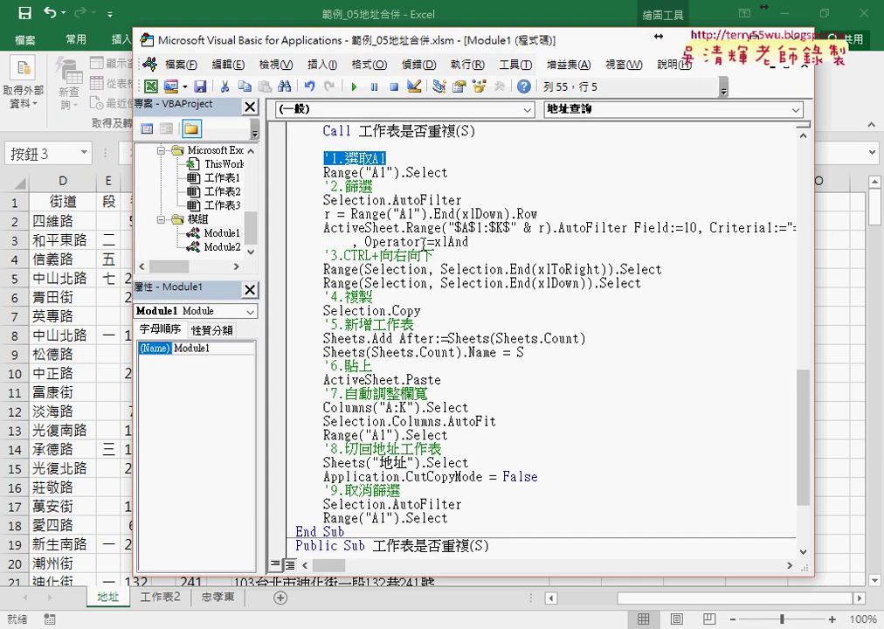
{"action": "scroll", "coordinate": [377, 298], "scroll_direction": "down", "scroll_amount": 2}
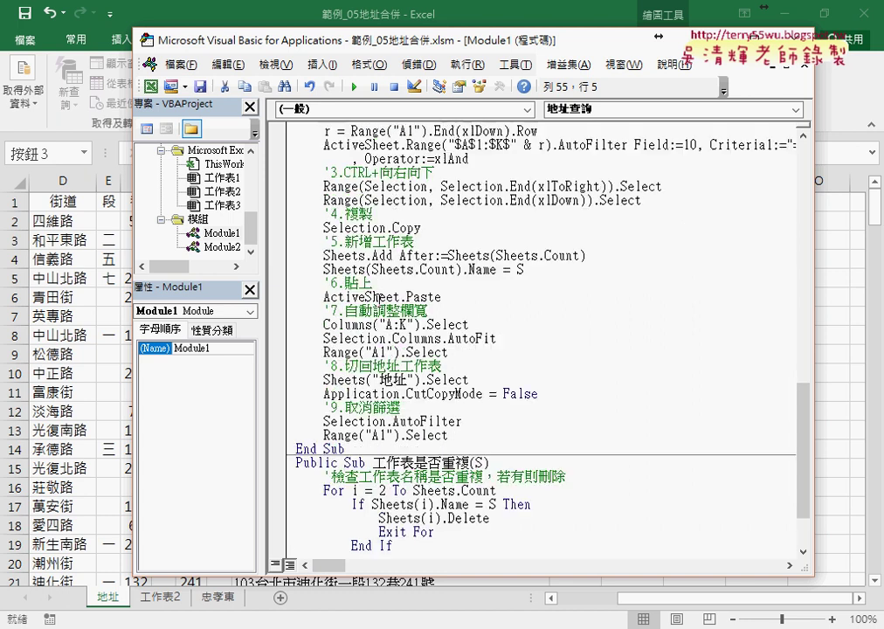
{"action": "scroll", "coordinate": [378, 297], "scroll_direction": "down", "scroll_amount": 1}
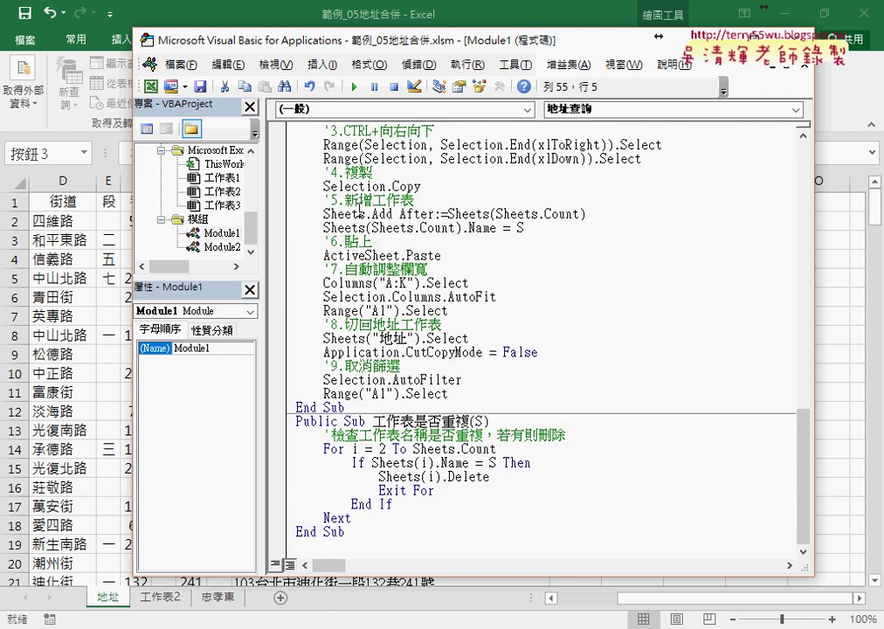
{"action": "left_click_drag", "start_coordinate": [345, 201], "coordinate": [420, 202]}
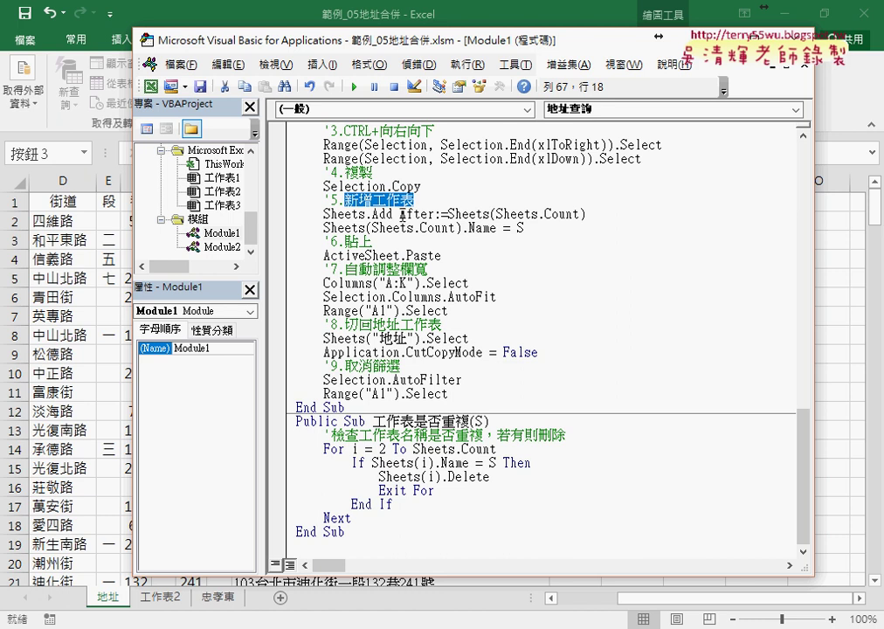
{"action": "left_click_drag", "start_coordinate": [399, 214], "coordinate": [586, 214]}
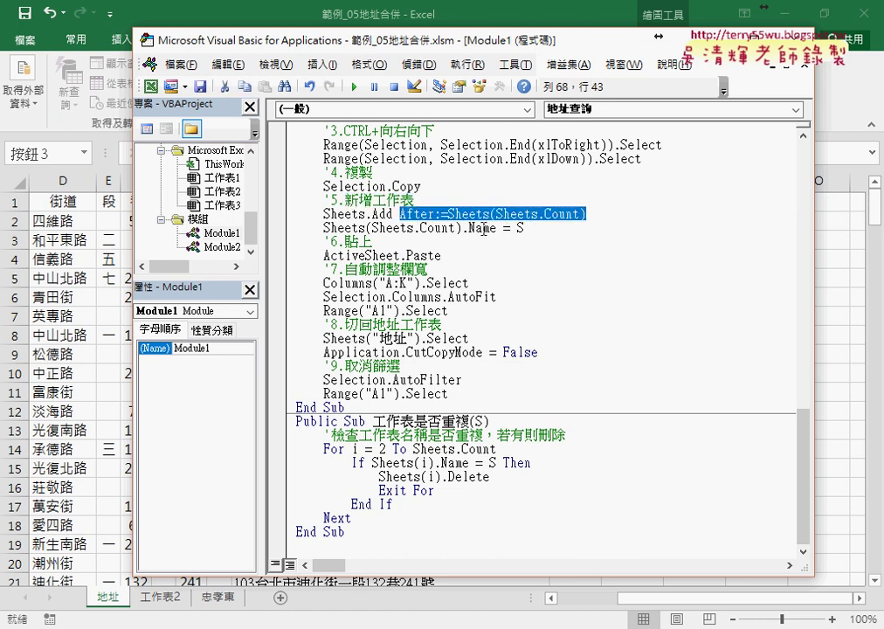
{"action": "left_click", "coordinate": [490, 228]}
{"action": "left_click_drag", "start_coordinate": [496, 228], "coordinate": [474, 228]}
{"action": "double_click", "coordinate": [519, 228]}
{"action": "scroll", "coordinate": [566, 236], "scroll_direction": "up", "scroll_amount": 4}
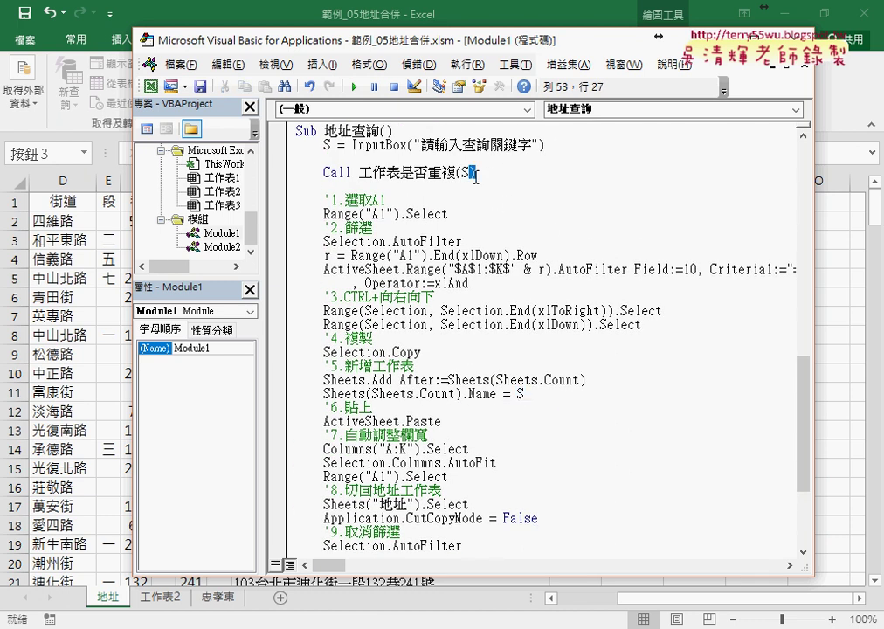
Remove the Call 工作表是否重複(S) line and inspect the InputBox and sheet-name S
{"action": "left_click_drag", "start_coordinate": [476, 172], "coordinate": [275, 181]}
{"action": "key", "text": "Delete"}
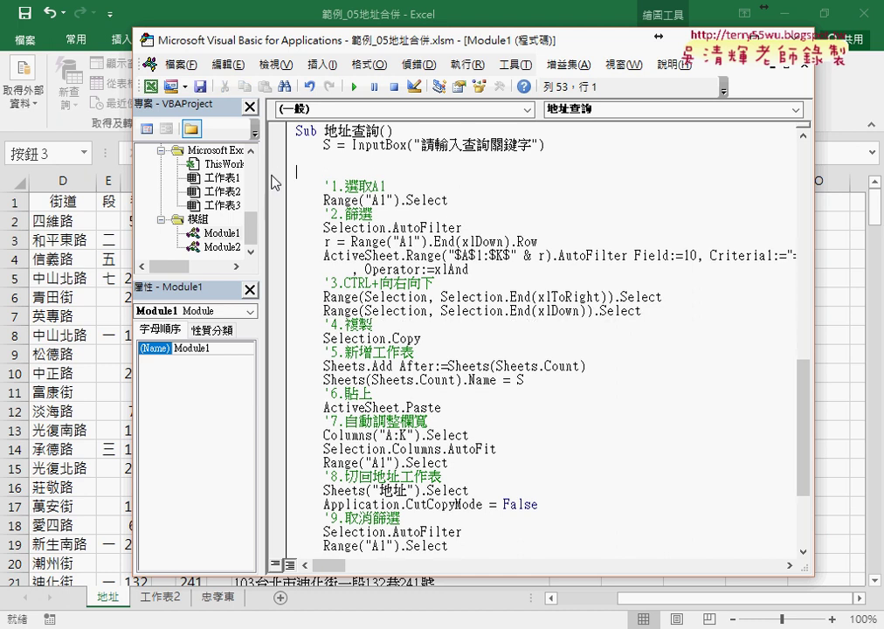
{"action": "left_click", "coordinate": [450, 146]}
{"action": "left_click_drag", "start_coordinate": [544, 146], "coordinate": [407, 146]}
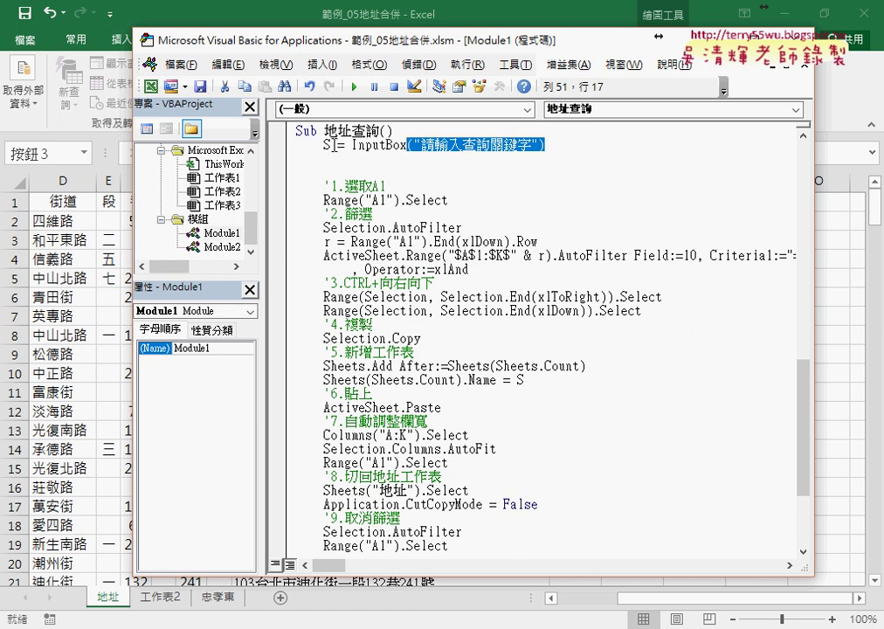
{"action": "left_click", "coordinate": [326, 145]}
{"action": "left_click", "coordinate": [525, 380]}
{"action": "key", "text": "shift+Left"}
{"action": "key", "text": "shift+Left"}
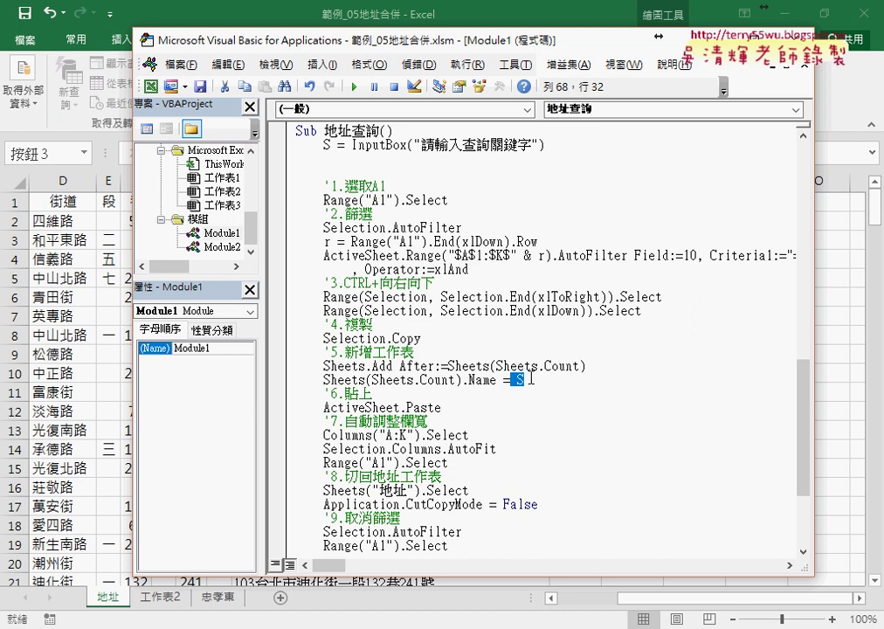
{"action": "scroll", "coordinate": [530, 378], "scroll_direction": "down", "scroll_amount": 2}
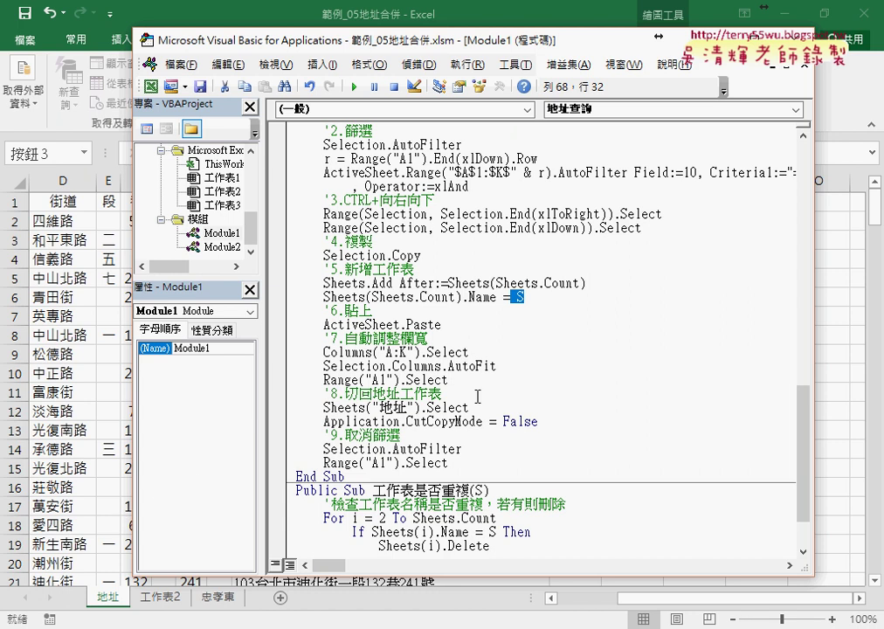
{"action": "scroll", "coordinate": [478, 397], "scroll_direction": "down", "scroll_amount": 2}
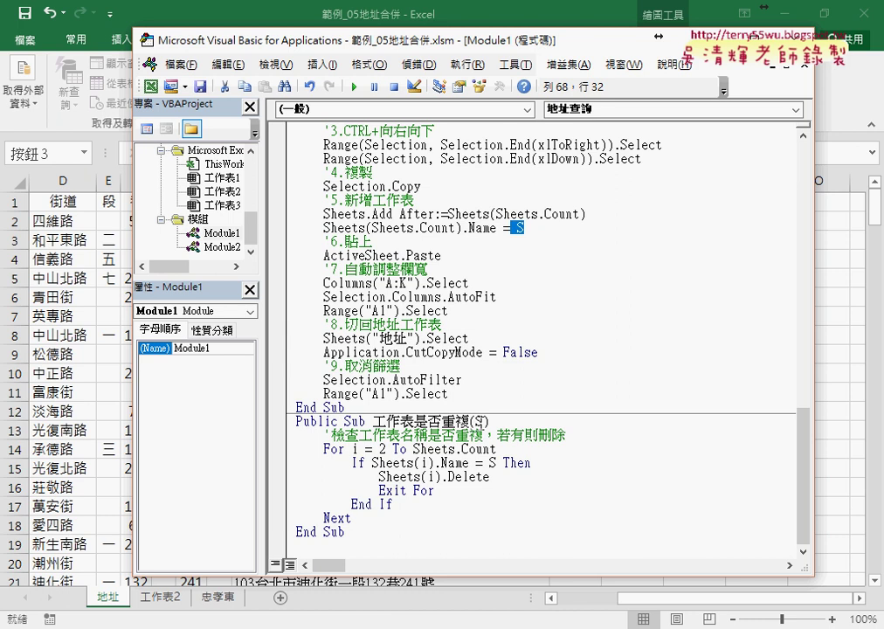
Walk through 工作表是否重複: loop 2 to Sheets.Count, compare S, Sheets(i).Delete, Exit For
{"action": "key", "text": "F3"}
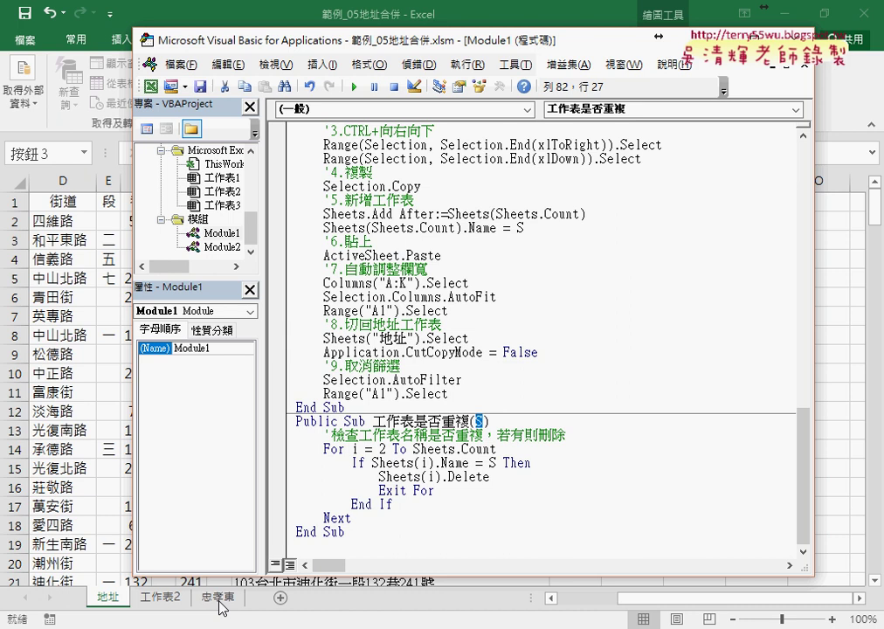
{"action": "left_click_drag", "start_coordinate": [372, 421], "coordinate": [469, 421]}
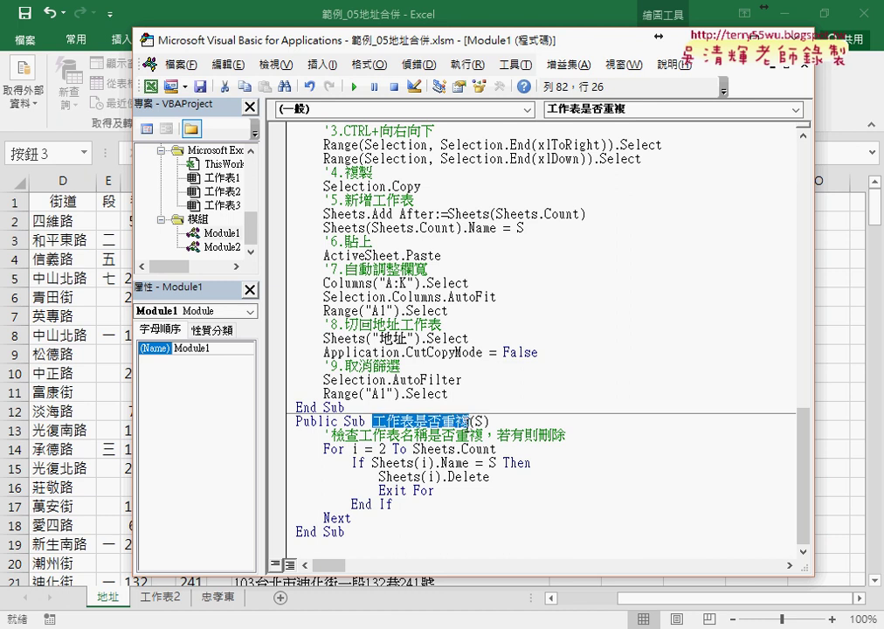
{"action": "double_click", "coordinate": [381, 449]}
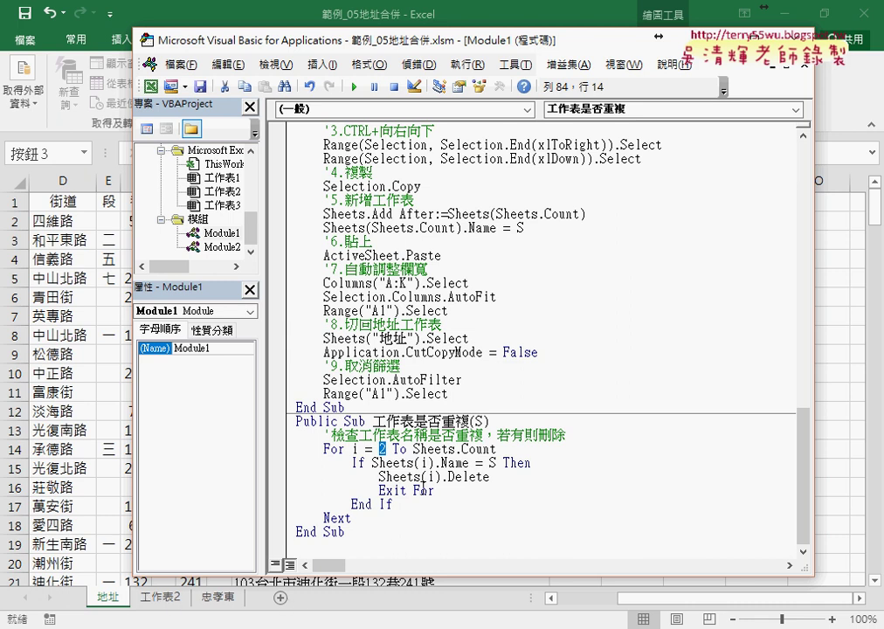
{"action": "left_click_drag", "start_coordinate": [413, 449], "coordinate": [492, 449]}
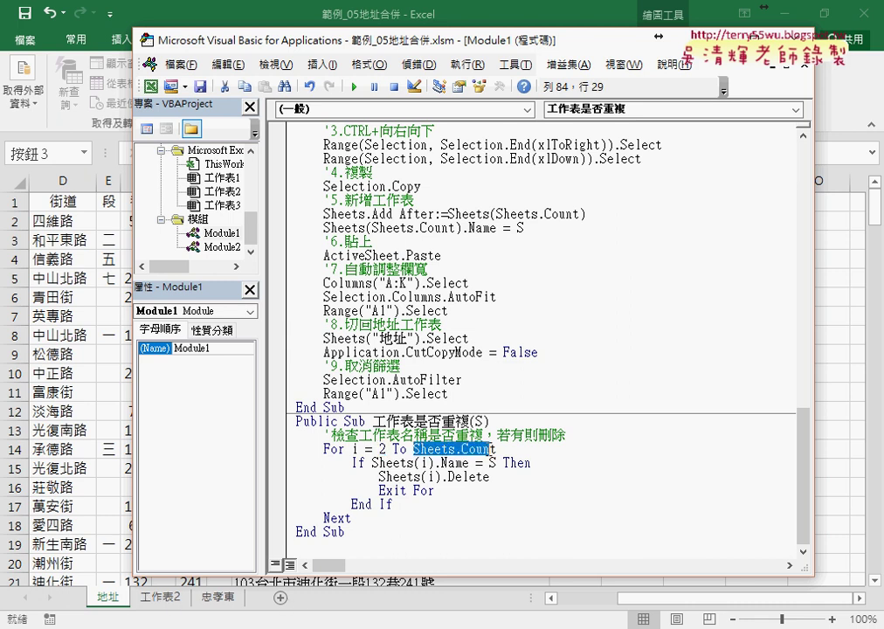
{"action": "double_click", "coordinate": [493, 462]}
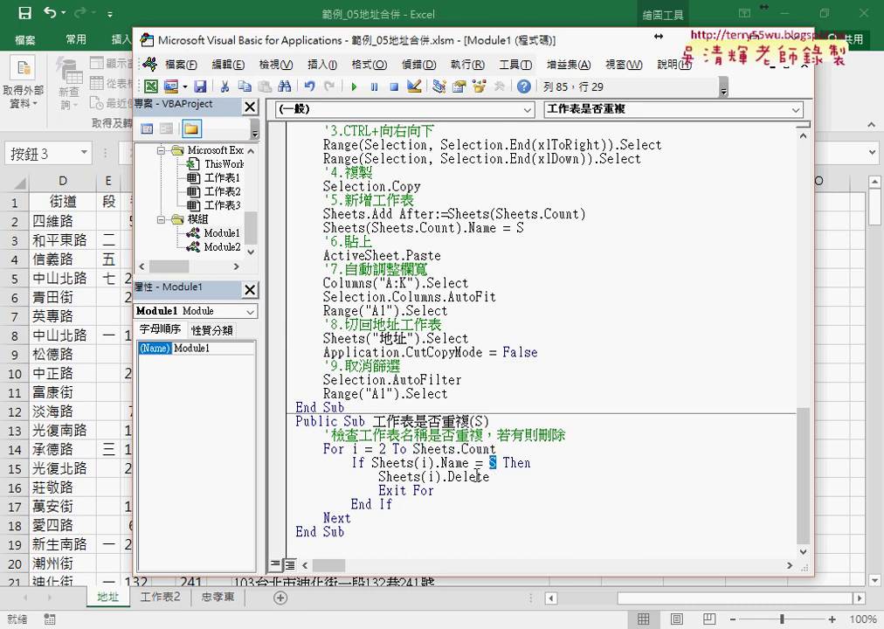
{"action": "left_click_drag", "start_coordinate": [490, 477], "coordinate": [379, 477]}
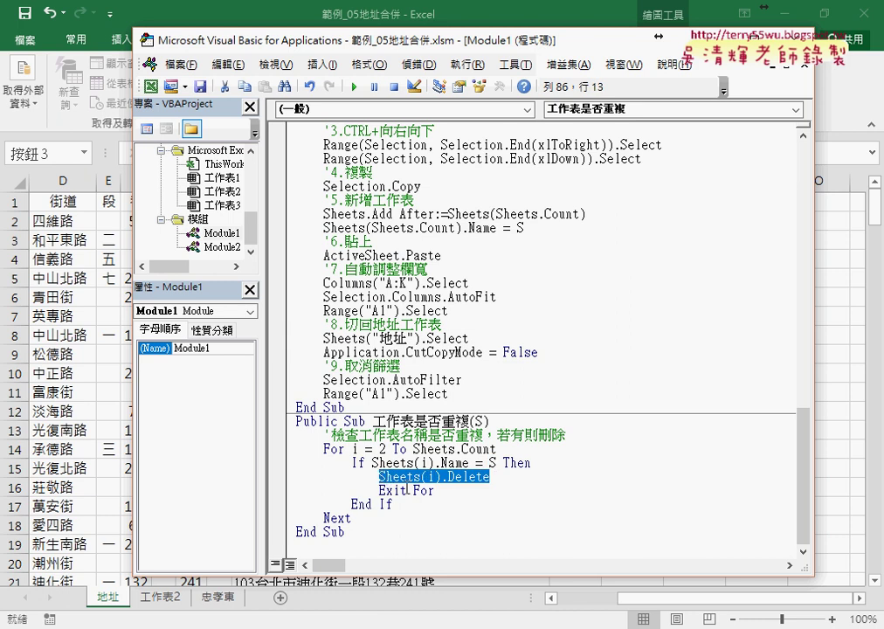
{"action": "left_click_drag", "start_coordinate": [434, 491], "coordinate": [380, 490]}
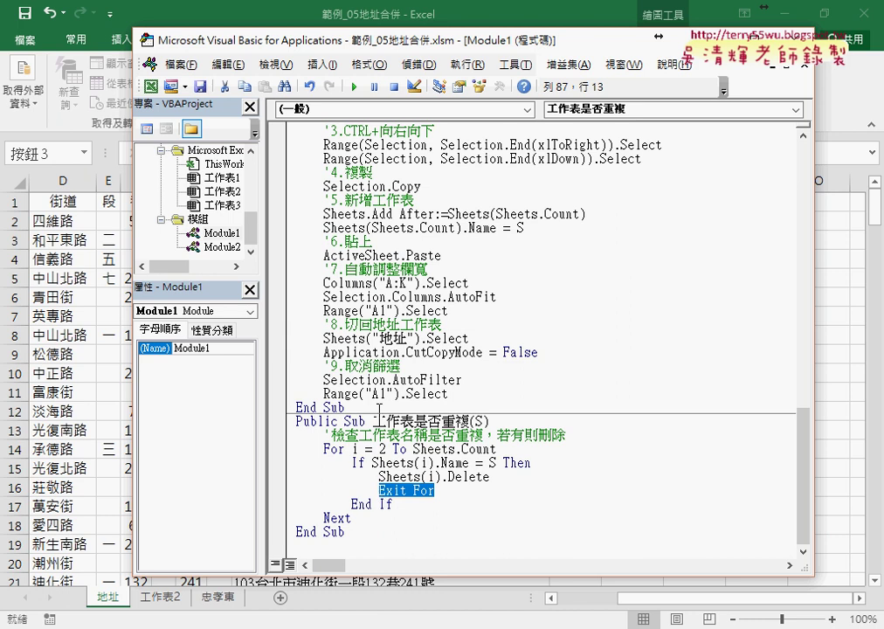
Restore the Call 工作表是否重複(S) line after the InputBox and check the S passed
{"action": "scroll", "coordinate": [394, 400], "scroll_direction": "up", "scroll_amount": 4}
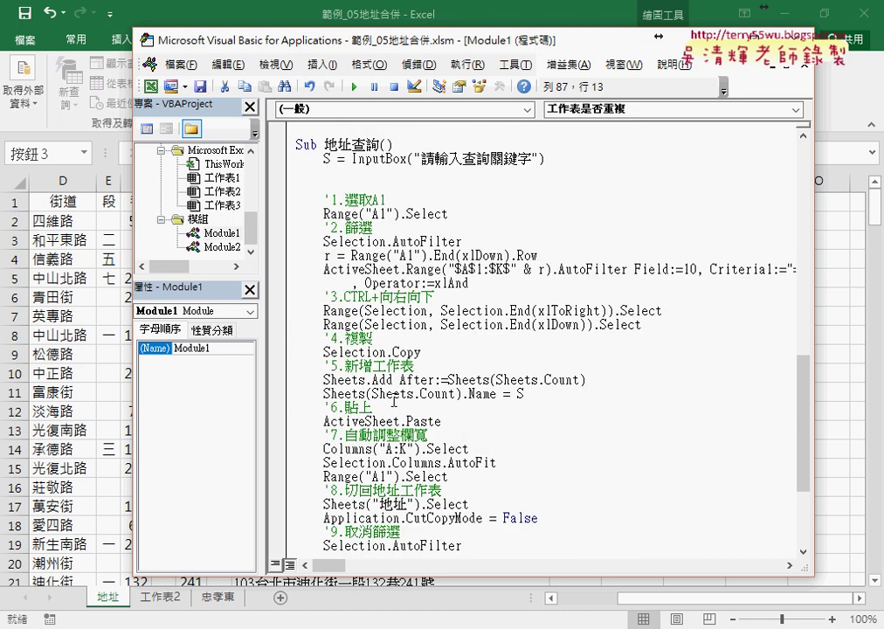
{"action": "key", "text": "ctrl+z"}
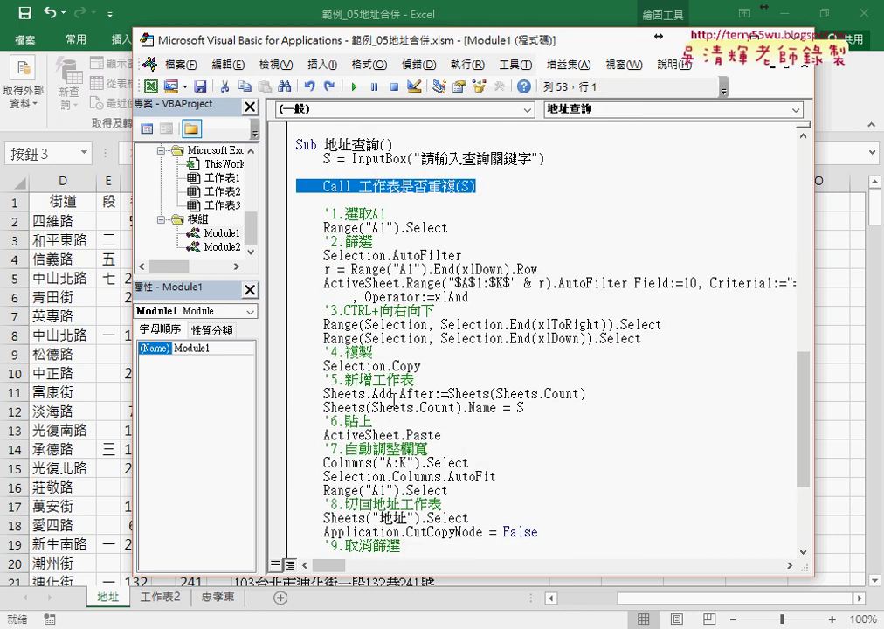
{"action": "double_click", "coordinate": [327, 159]}
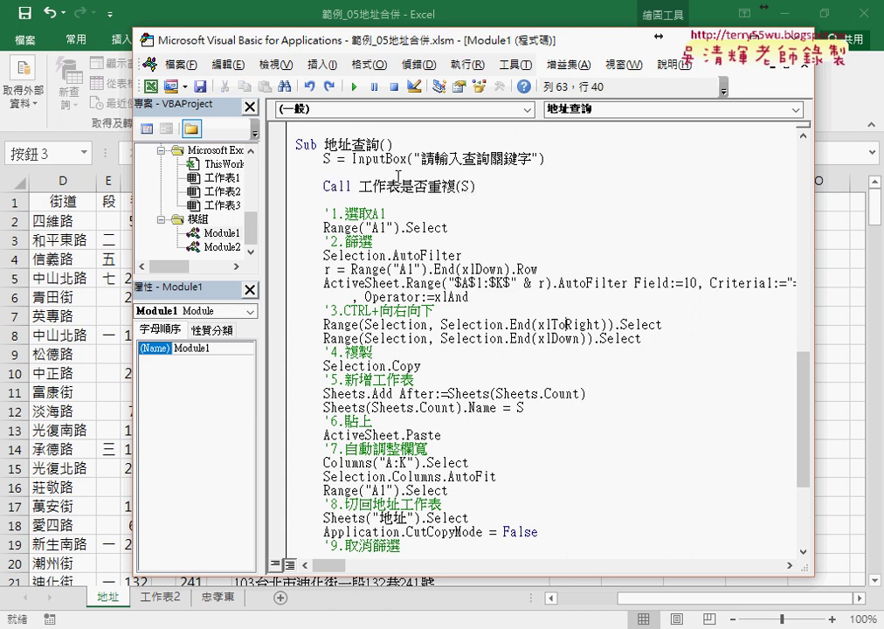
{"action": "double_click", "coordinate": [464, 186]}
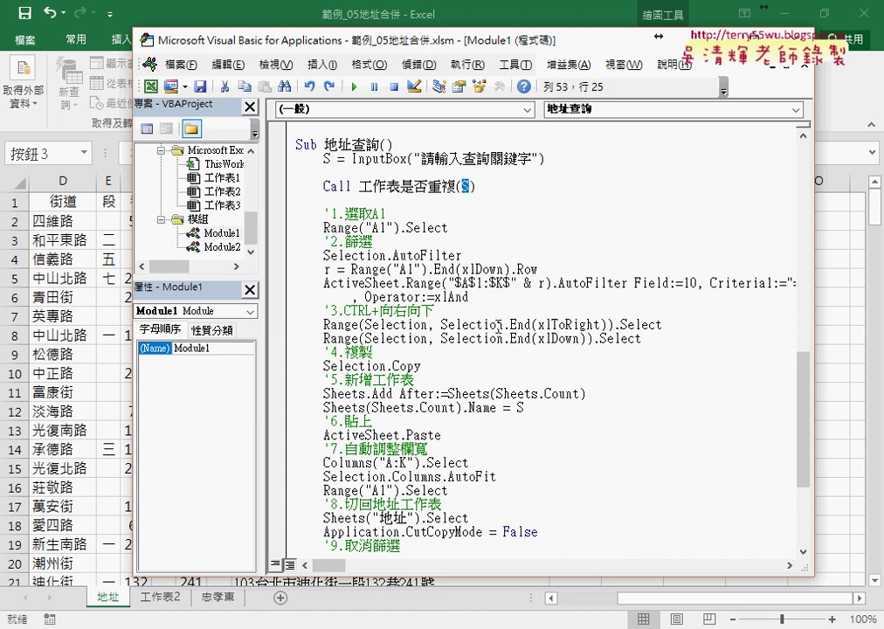
{"action": "scroll", "coordinate": [408, 281], "scroll_direction": "down", "scroll_amount": 4}
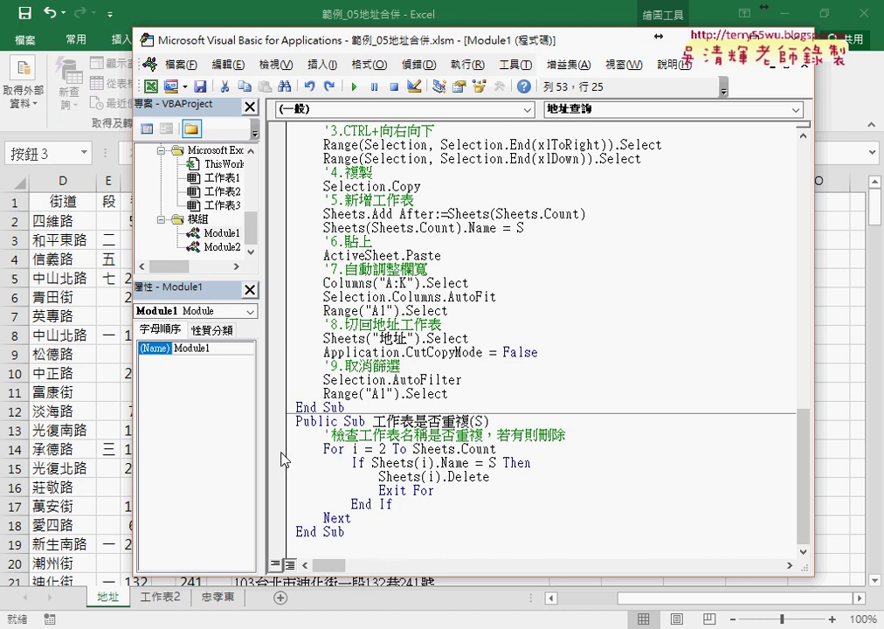
{"action": "scroll", "coordinate": [285, 457], "scroll_direction": "up", "scroll_amount": 4}
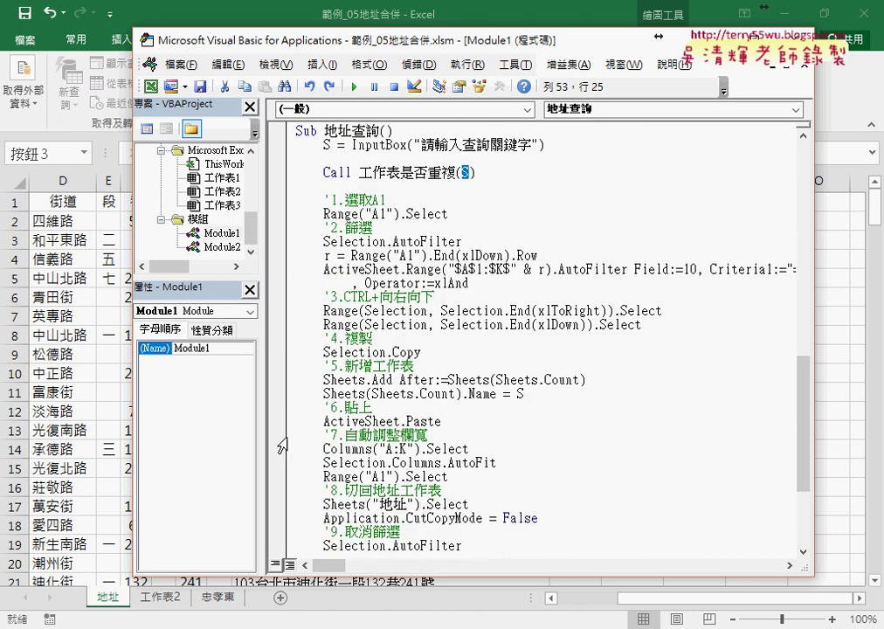
Breakpoint the Call 工作表是否重複(S) line, run the query for 忠孝東, and step into the check
{"action": "left_click", "coordinate": [276, 172]}
{"action": "left_click", "coordinate": [69, 187]}
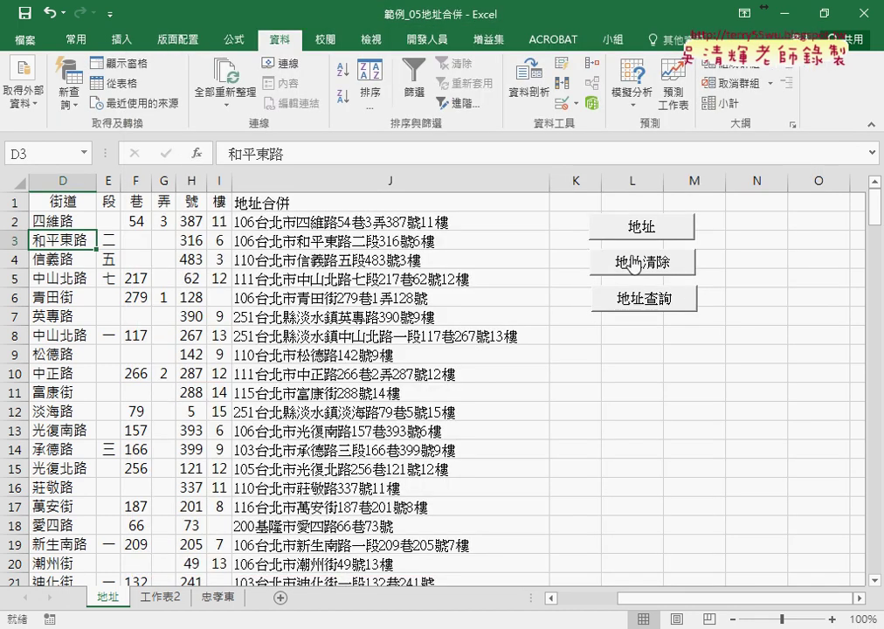
{"action": "left_click", "coordinate": [649, 306]}
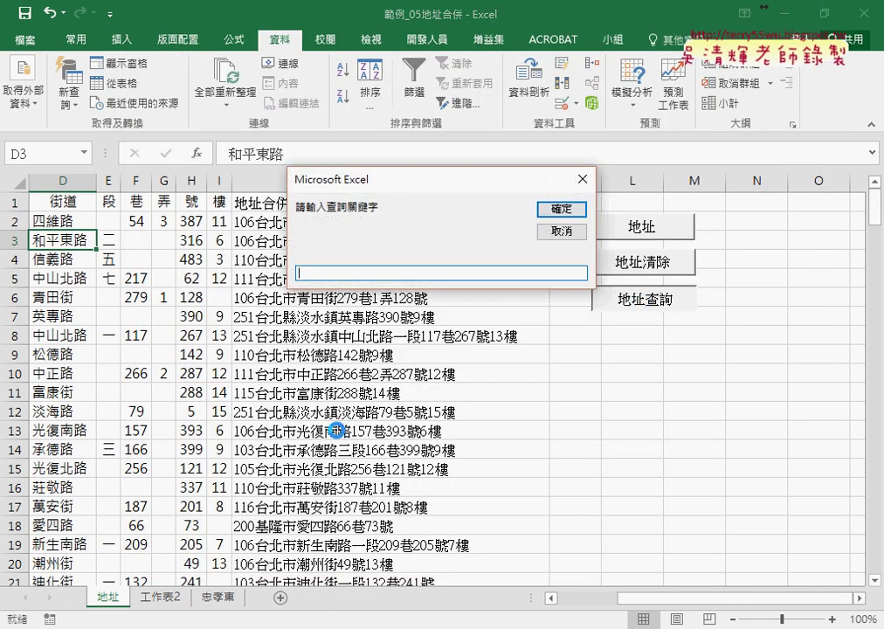
{"action": "type", "text": "中"}
{"action": "type", "text": "孝"}
{"action": "type", "text": "ㄉㄨ東"}
{"action": "key", "text": "Return"}
{"action": "key", "text": "Return"}
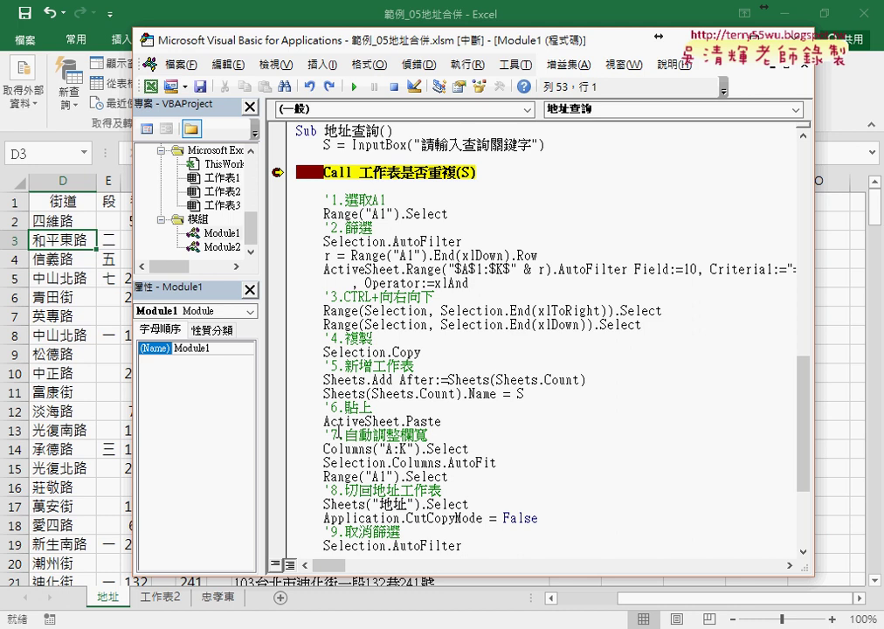
{"action": "mouse_move", "coordinate": [465, 170]}
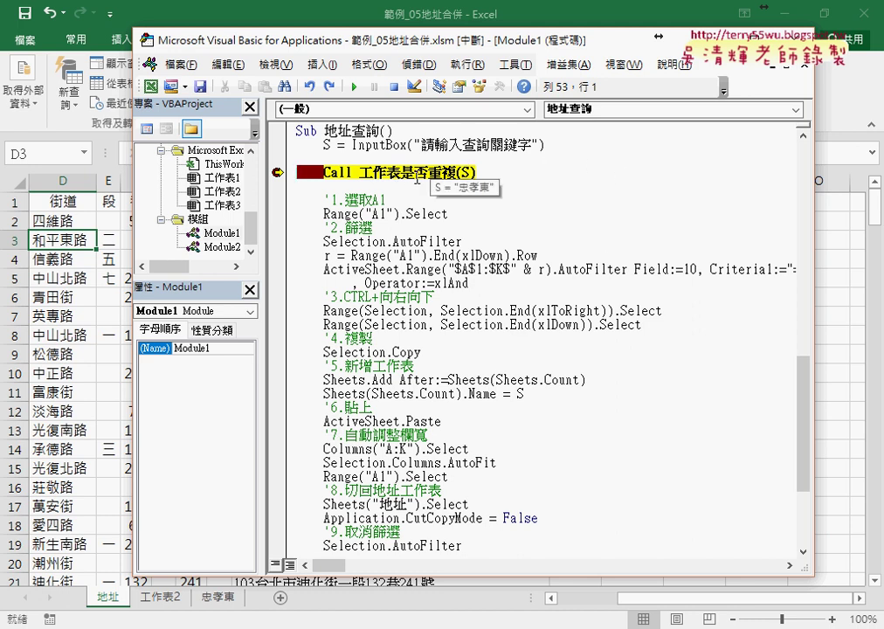
{"action": "key", "text": "F8"}
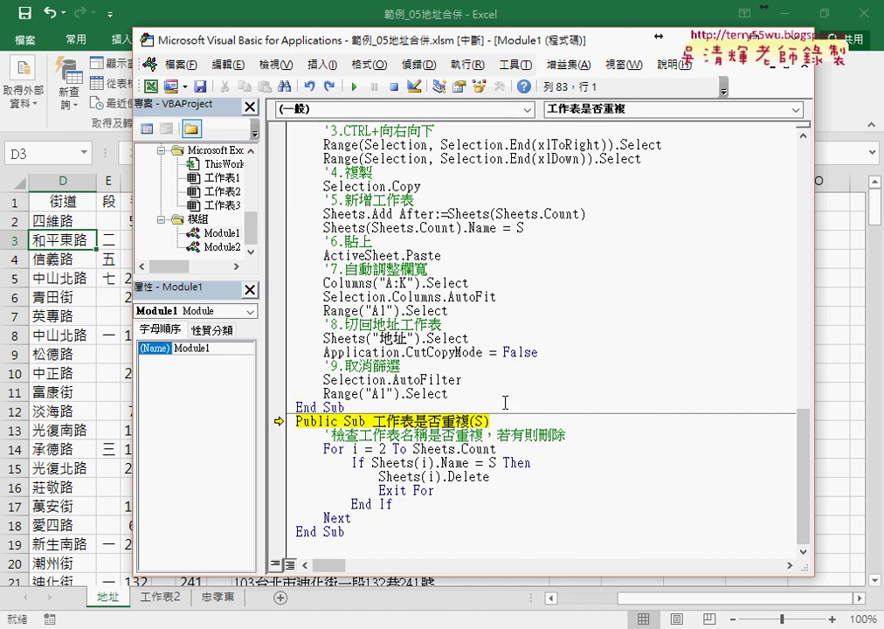
Step through the sheet loop and confirm deleting the old 忠孝東 sheet
{"action": "key", "text": "F8"}
{"action": "key", "text": "F8"}
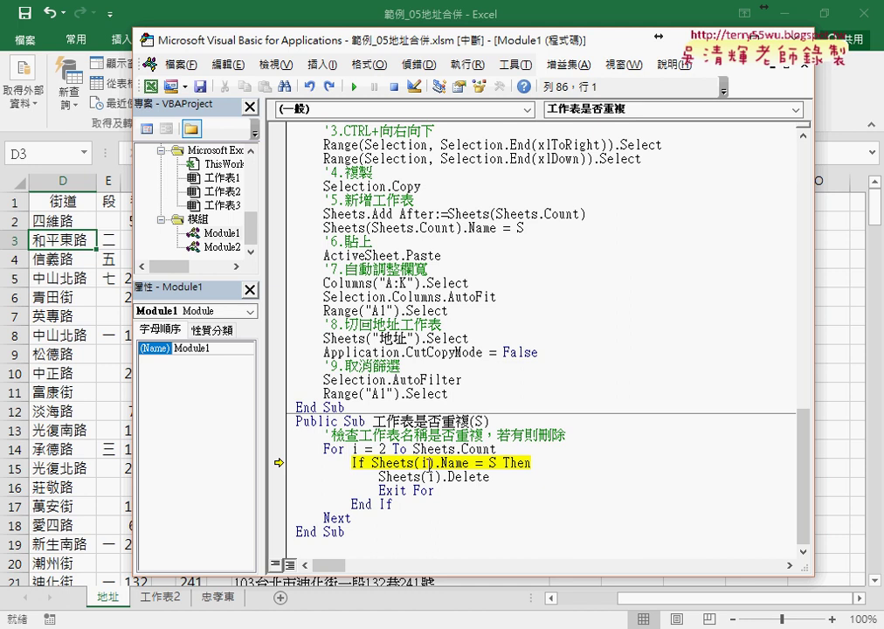
{"action": "key", "text": "F8"}
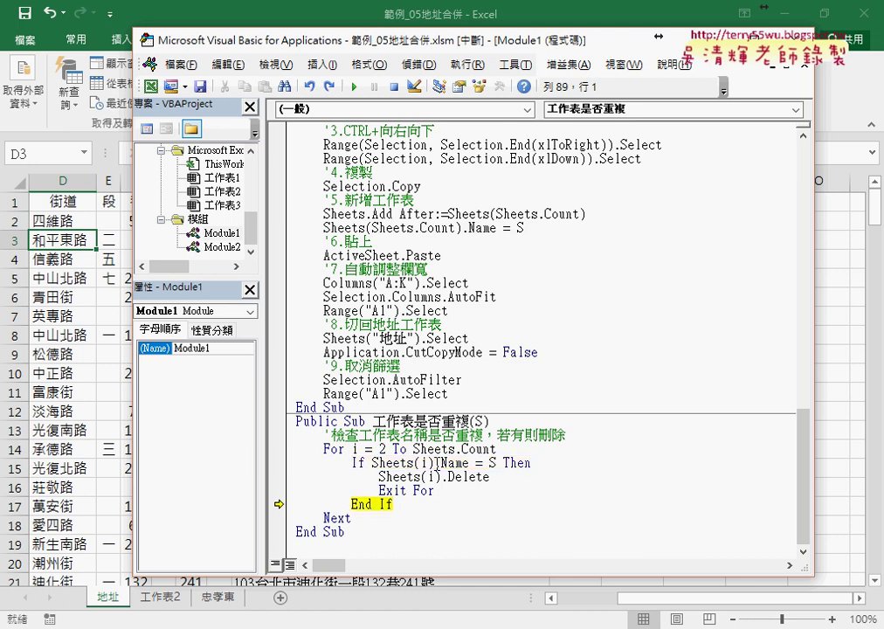
{"action": "key", "text": "F8"}
{"action": "key", "text": "F8"}
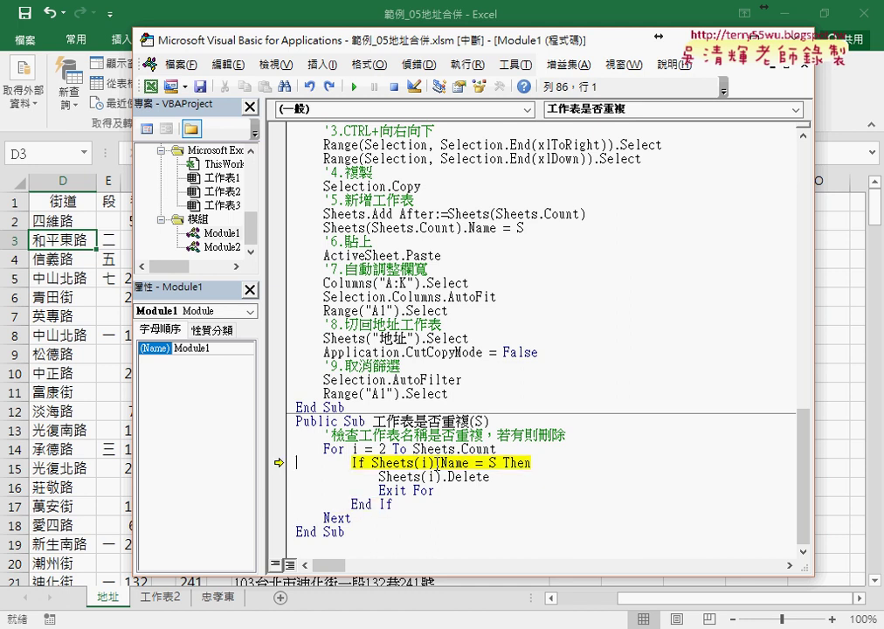
{"action": "mouse_move", "coordinate": [494, 463]}
{"action": "key", "text": "F8"}
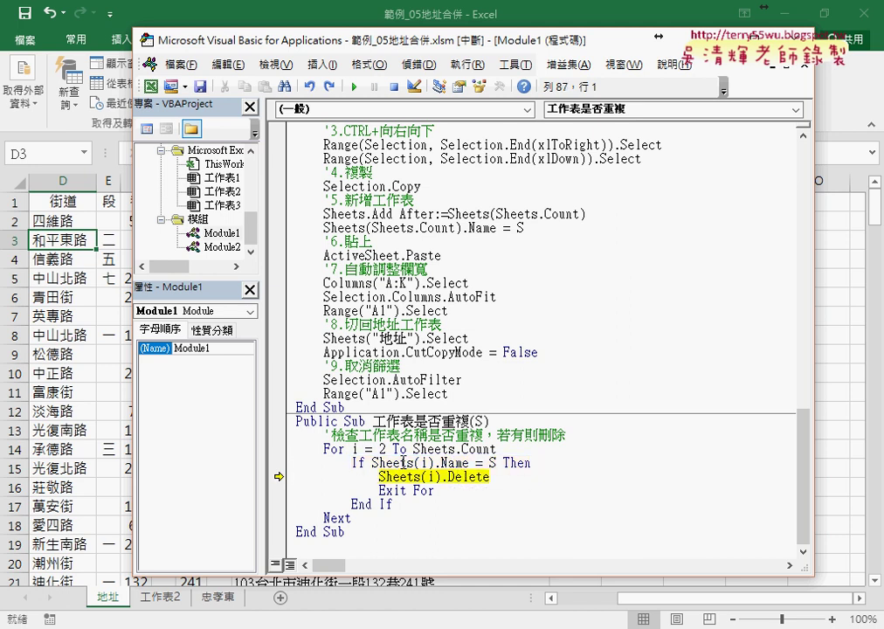
{"action": "key", "text": "F8"}
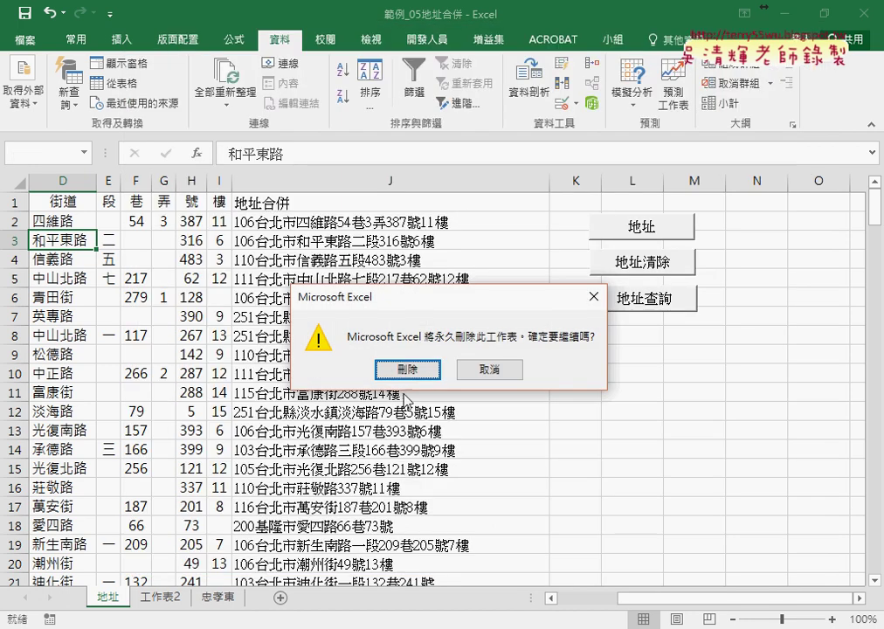
{"action": "left_click", "coordinate": [407, 370]}
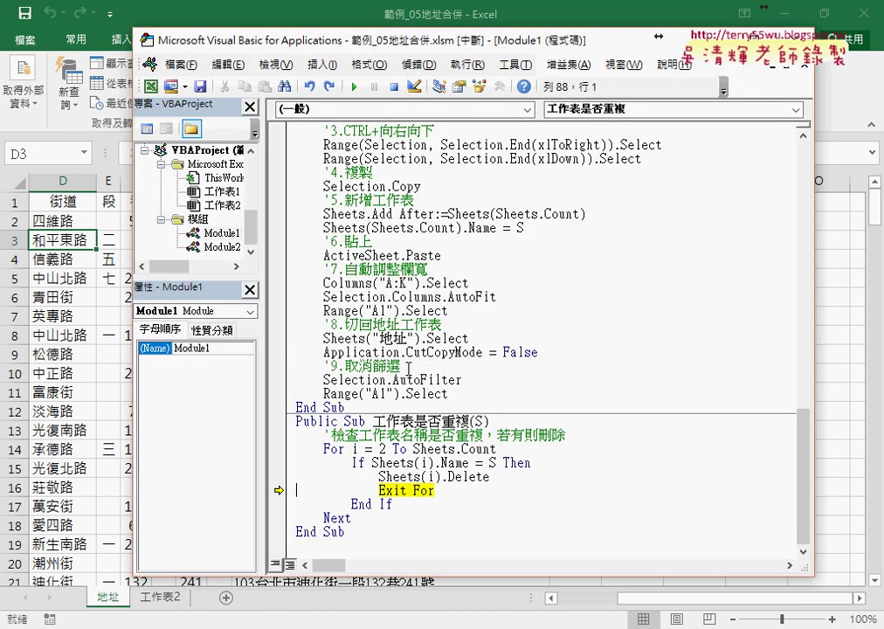
Step out, clear the breakpoint, and let the macro finish before returning to Excel
{"action": "key", "text": "F8"}
{"action": "key", "text": "F8"}
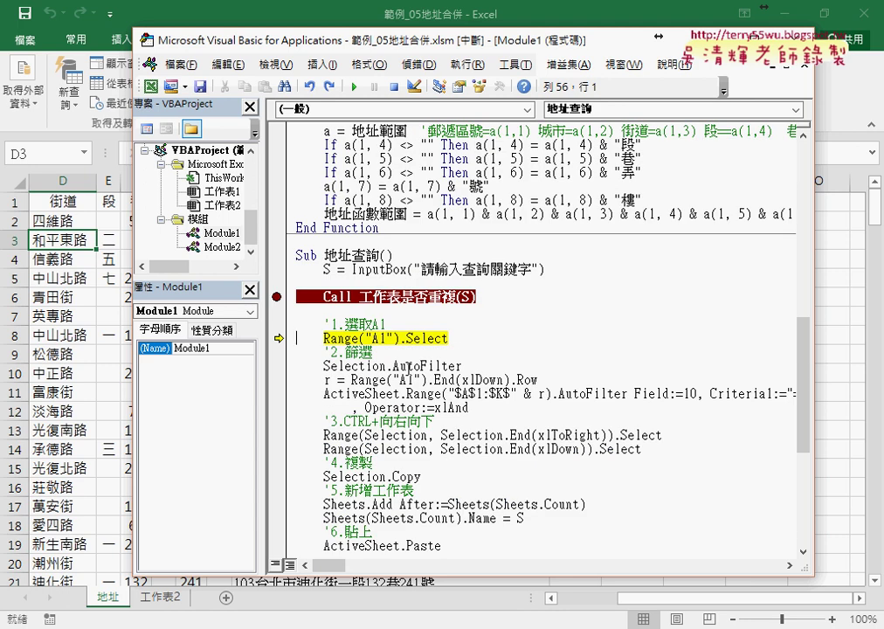
{"action": "key", "text": "ctrl+shift+F9"}
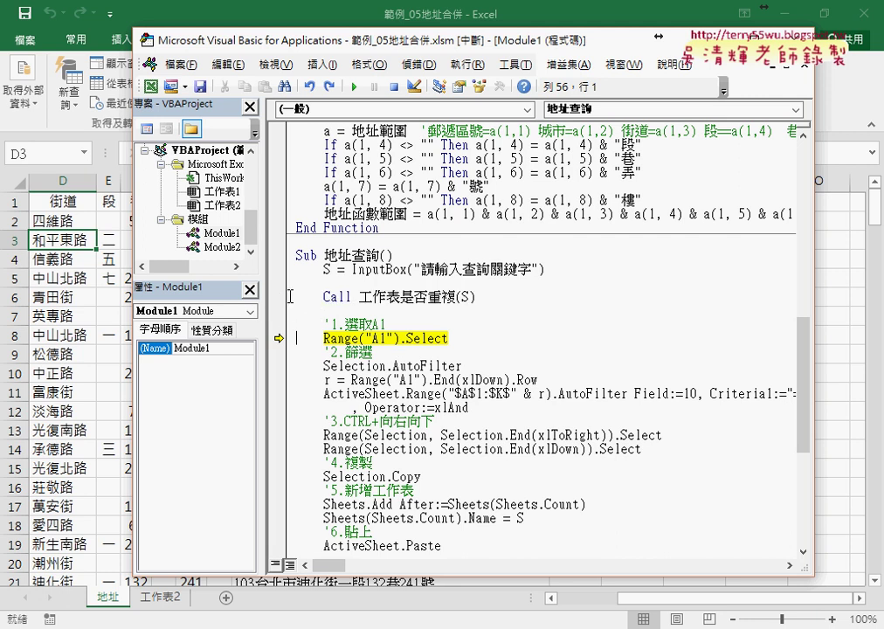
{"action": "left_click", "coordinate": [354, 87]}
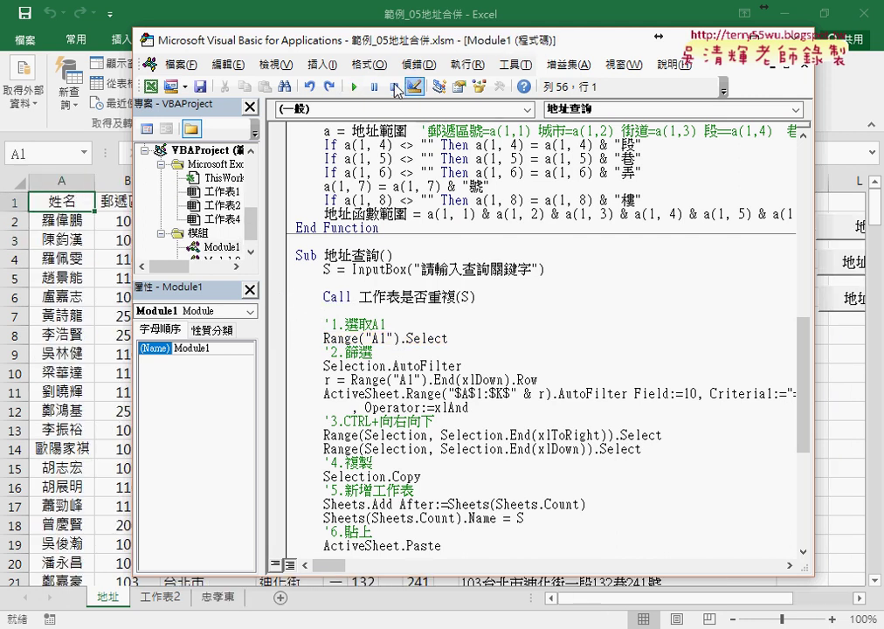
{"action": "key", "text": "alt+F11"}
View the new 忠孝東 sheet's five addresses, then bring the code window forward
{"action": "left_click", "coordinate": [220, 600]}
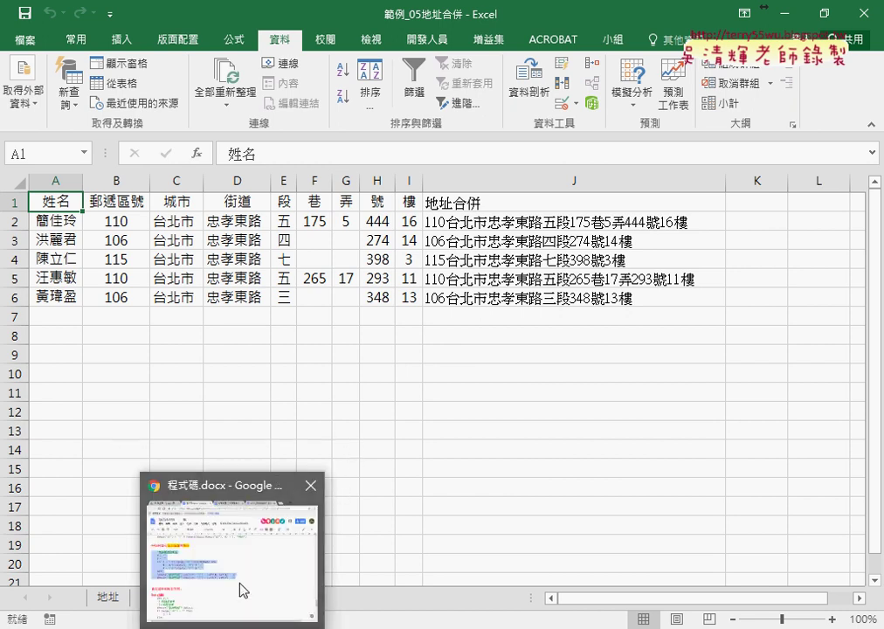
{"action": "left_click", "coordinate": [237, 584]}
Go up to the 05_地址合併 Drive folder and open 程式碼.docx in Google Docs to view its VBA code
{"action": "left_click", "coordinate": [87, 12]}
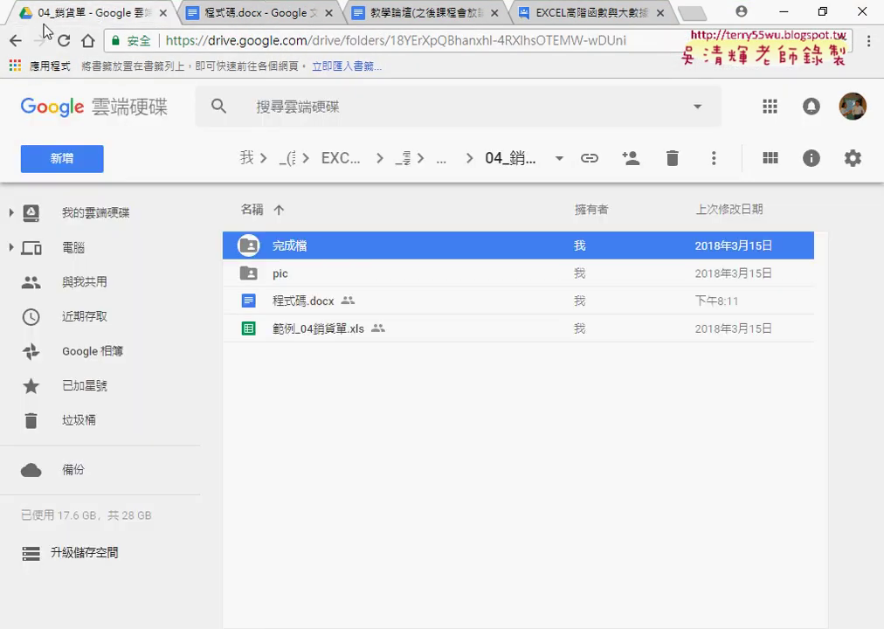
{"action": "left_click", "coordinate": [16, 40]}
{"action": "double_click", "coordinate": [358, 364]}
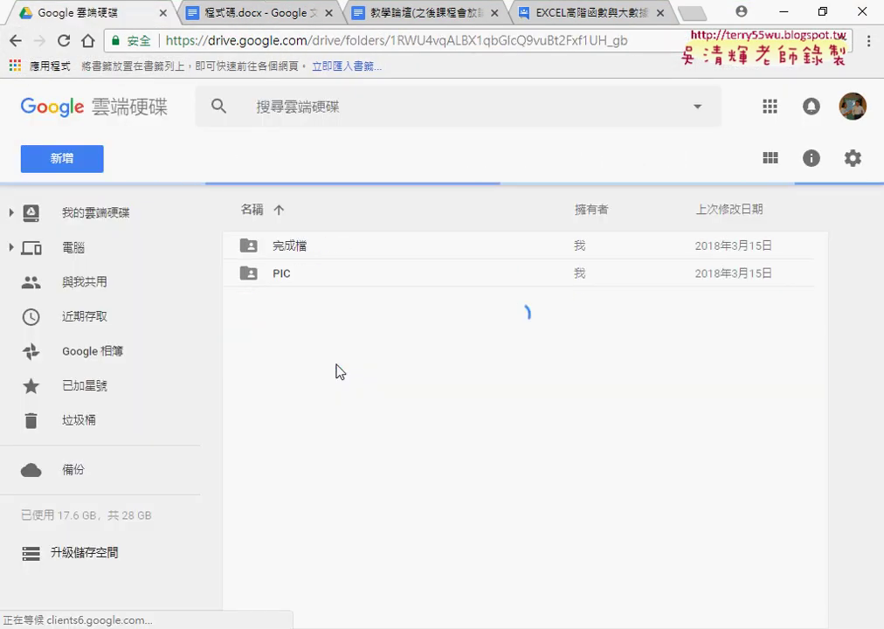
{"action": "left_click", "coordinate": [304, 311]}
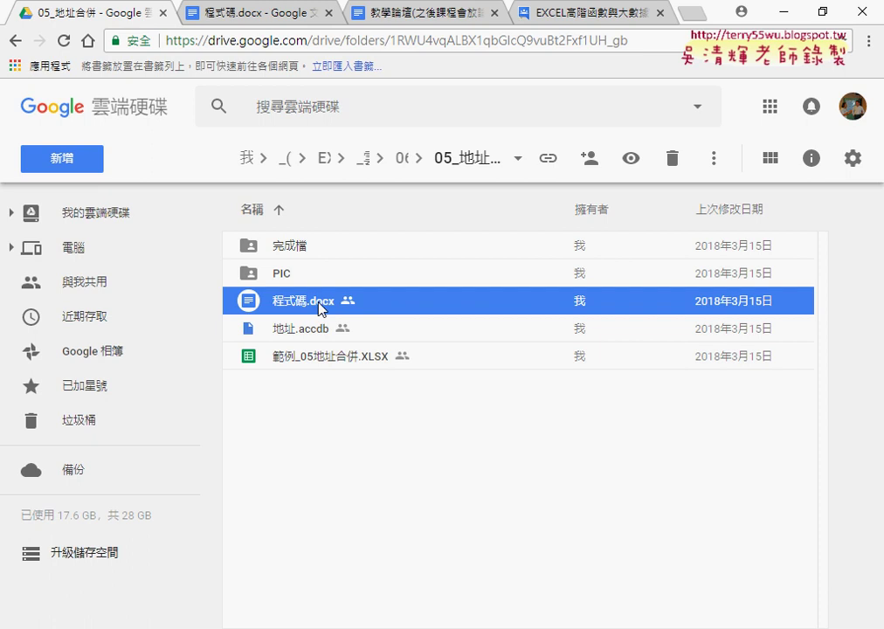
{"action": "left_click", "coordinate": [320, 338]}
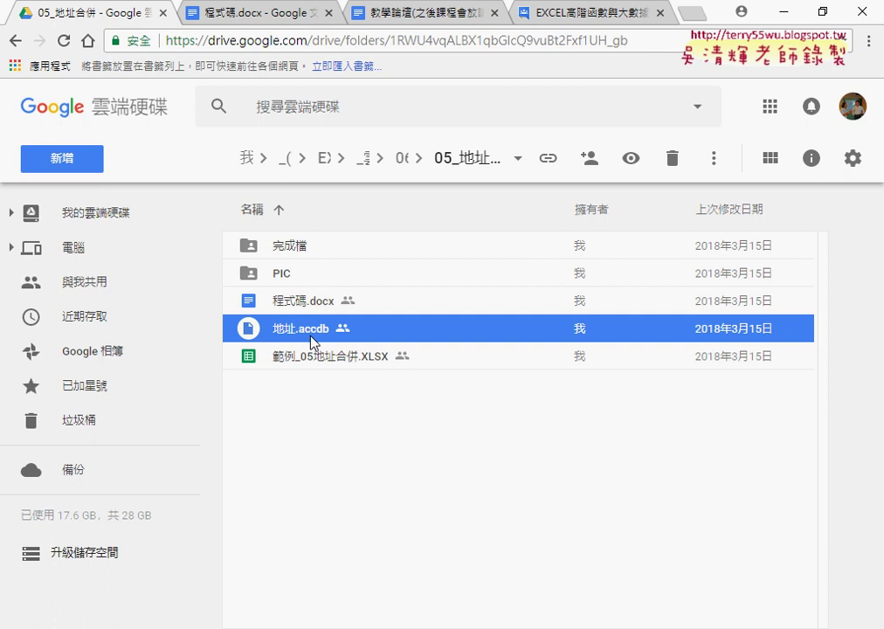
{"action": "double_click", "coordinate": [310, 304]}
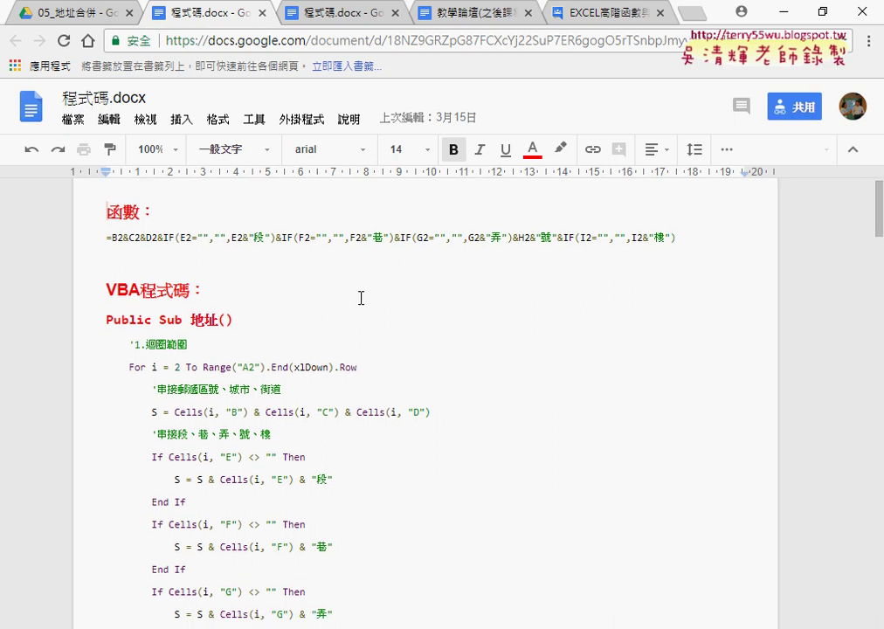
{"action": "scroll", "coordinate": [237, 404], "scroll_direction": "down", "scroll_amount": 3}
{"action": "scroll", "coordinate": [237, 403], "scroll_direction": "down", "scroll_amount": 3}
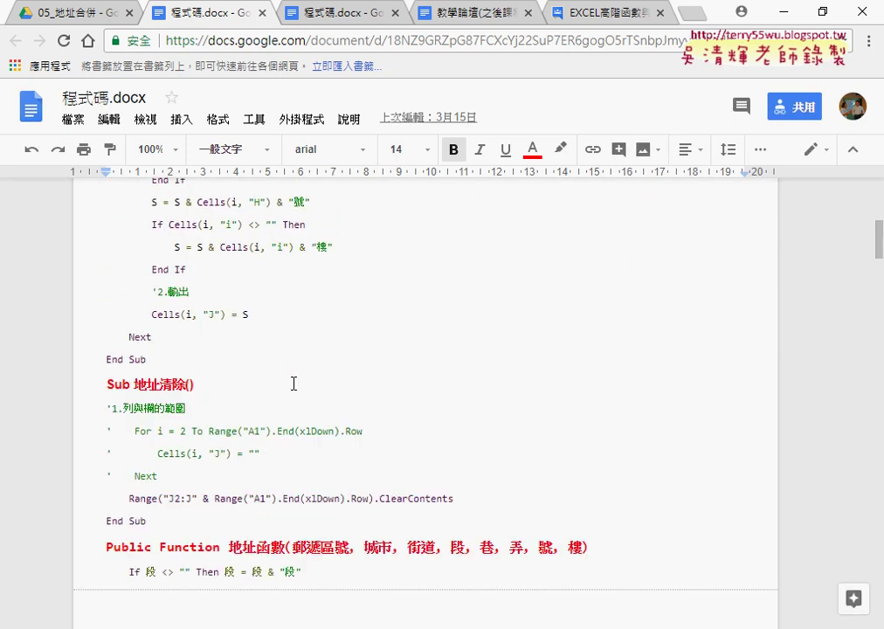
{"action": "scroll", "coordinate": [262, 384], "scroll_direction": "down", "scroll_amount": 2}
{"action": "scroll", "coordinate": [262, 384], "scroll_direction": "down", "scroll_amount": 1}
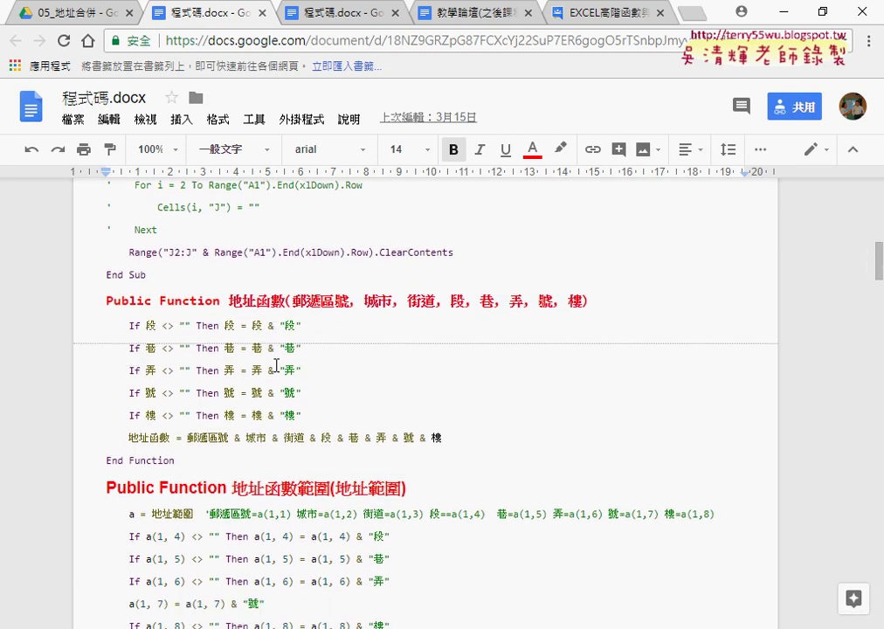
{"action": "scroll", "coordinate": [263, 376], "scroll_direction": "down", "scroll_amount": 2}
{"action": "scroll", "coordinate": [253, 334], "scroll_direction": "down", "scroll_amount": 2}
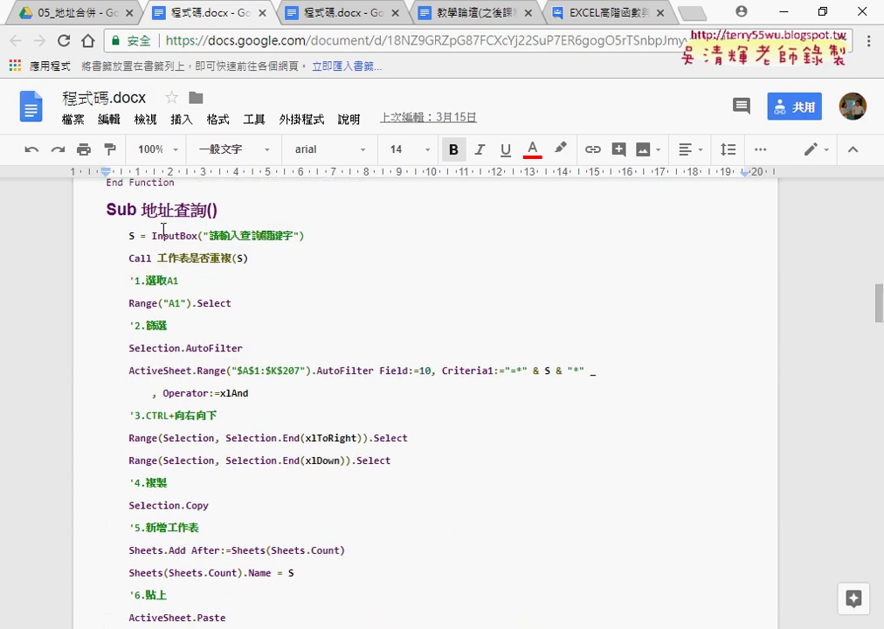
{"action": "left_click_drag", "start_coordinate": [142, 209], "coordinate": [204, 216]}
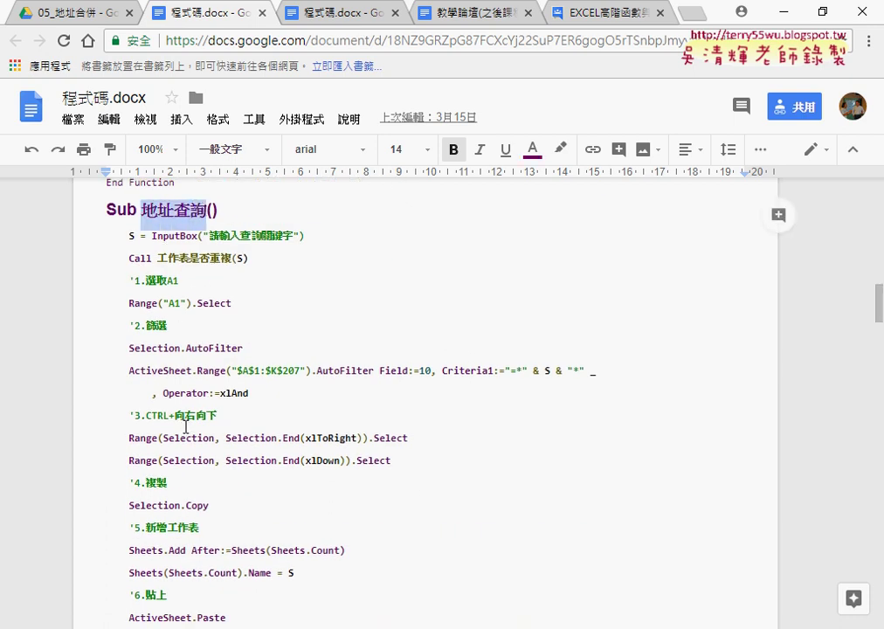
{"action": "scroll", "coordinate": [147, 337], "scroll_direction": "down", "scroll_amount": 3}
{"action": "scroll", "coordinate": [207, 406], "scroll_direction": "down", "scroll_amount": 2}
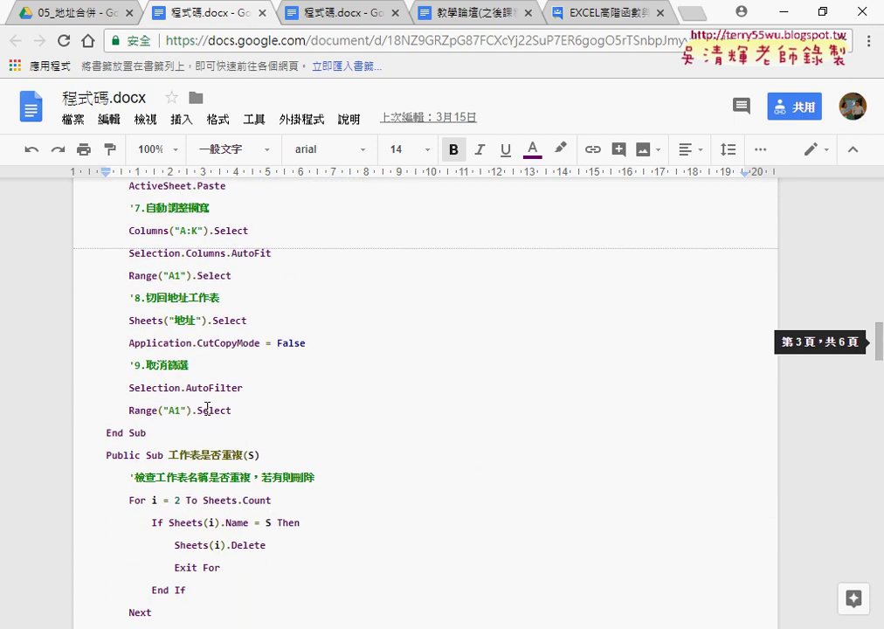